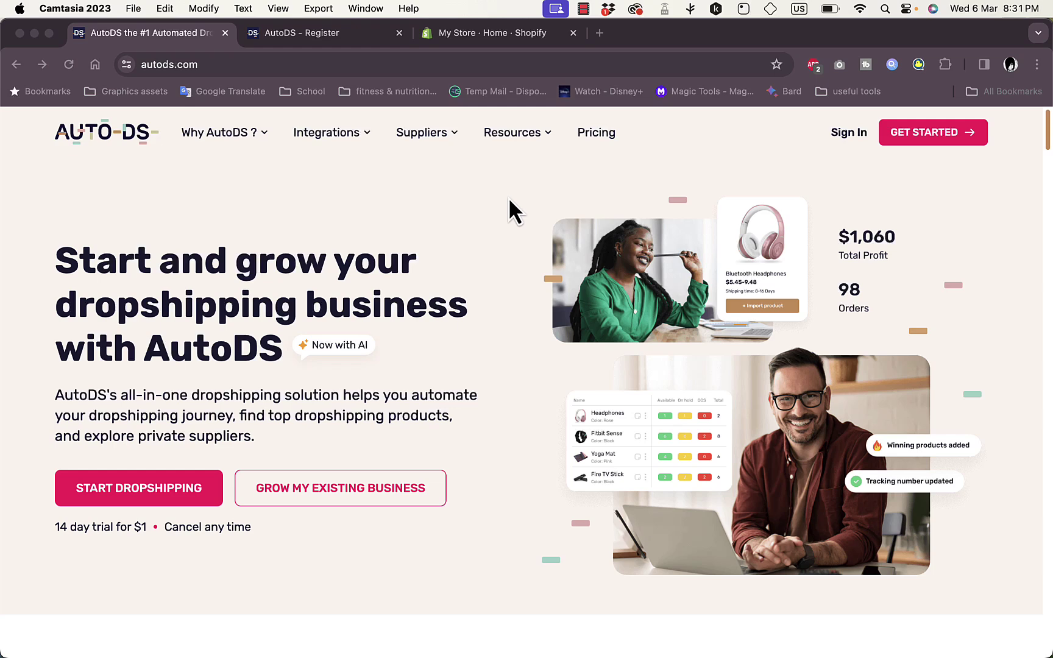
# Open the AutoDS pricing page and show the plan prices for Shopify stores
pyautogui.scroll(-5, 489, 333)
pyautogui.scroll(-1, 489, 336)
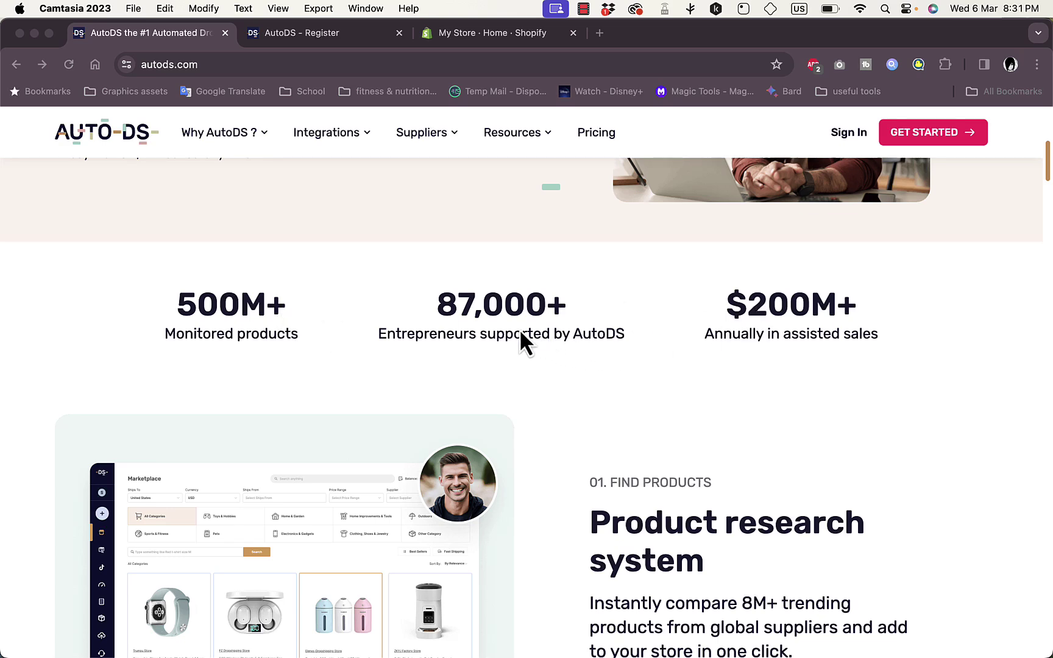
pyautogui.scroll(-6, 790, 372)
pyautogui.scroll(-15, 792, 373)
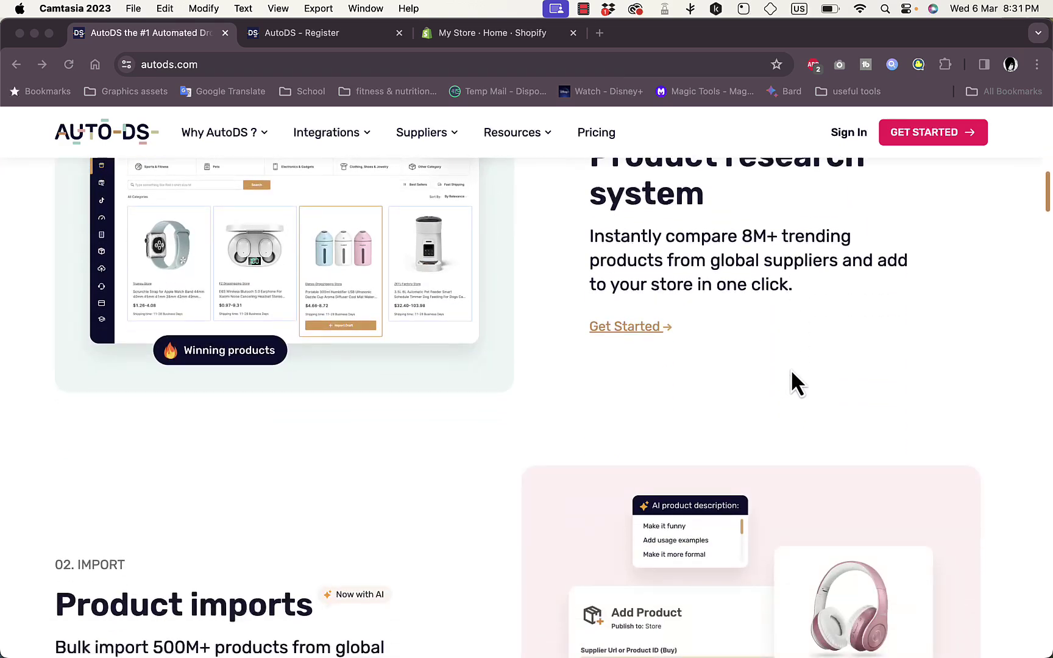
pyautogui.scroll(-18, 791, 373)
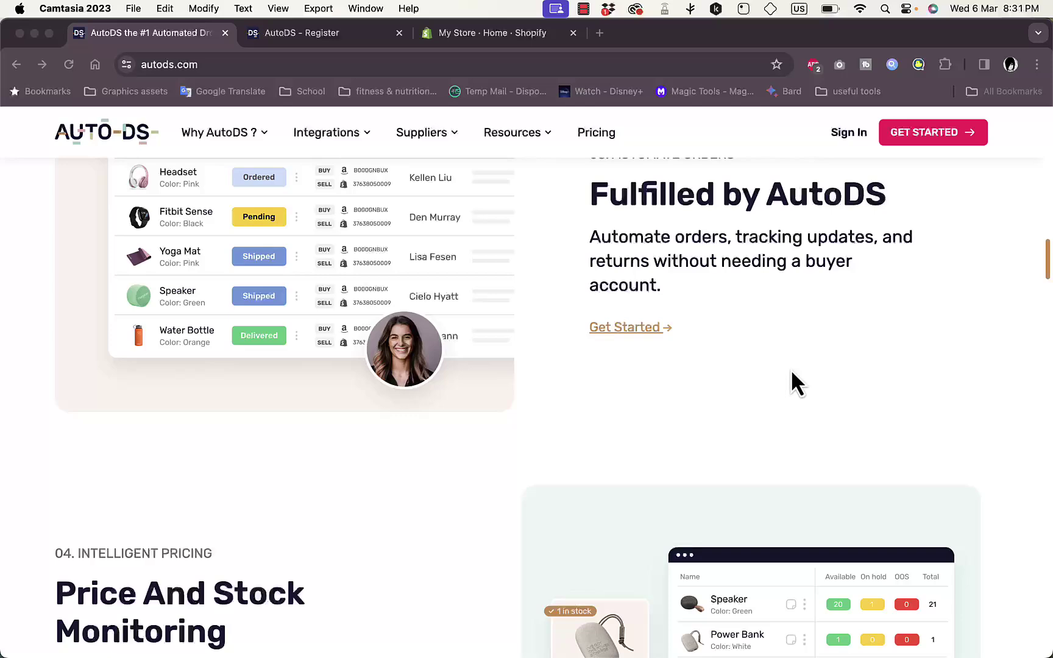
pyautogui.scroll(-10, 790, 373)
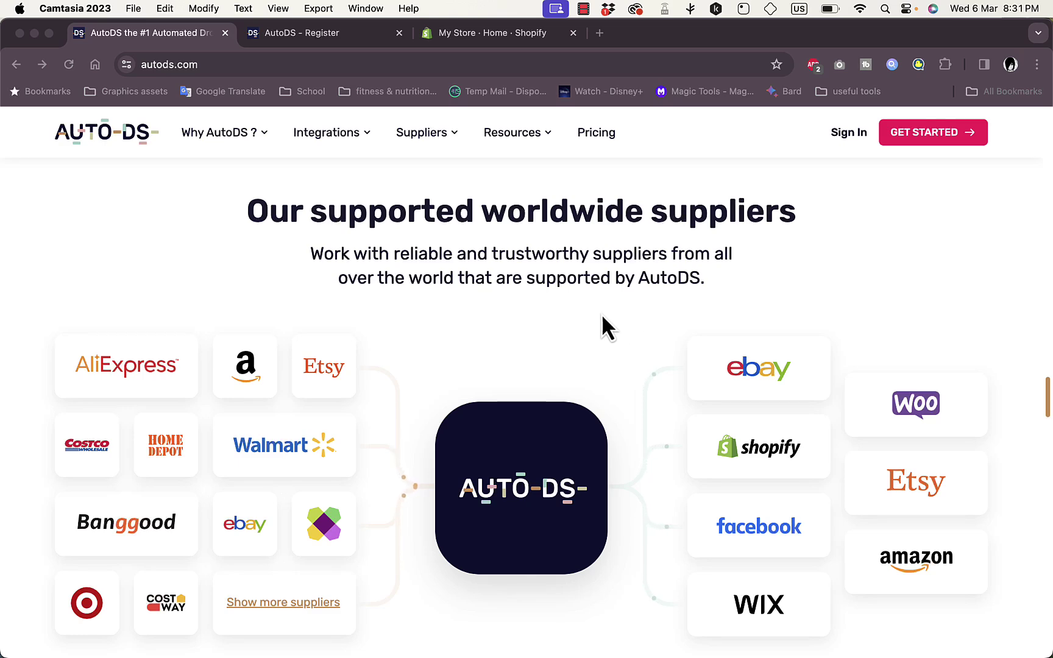
pyautogui.scroll(-2, 616, 311)
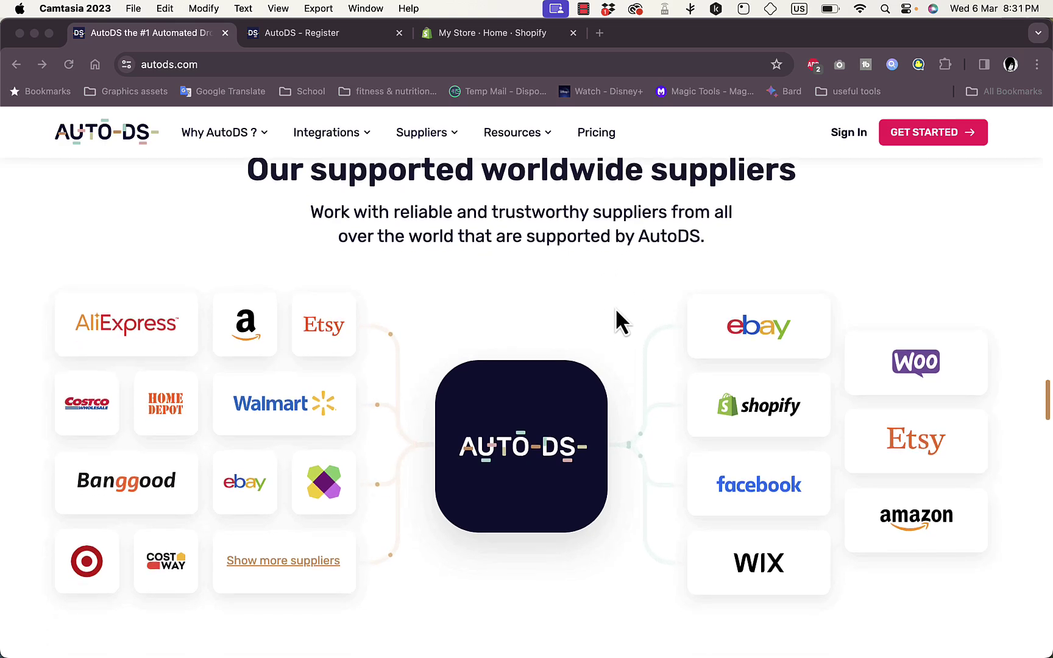
pyautogui.scroll(-20, 620, 345)
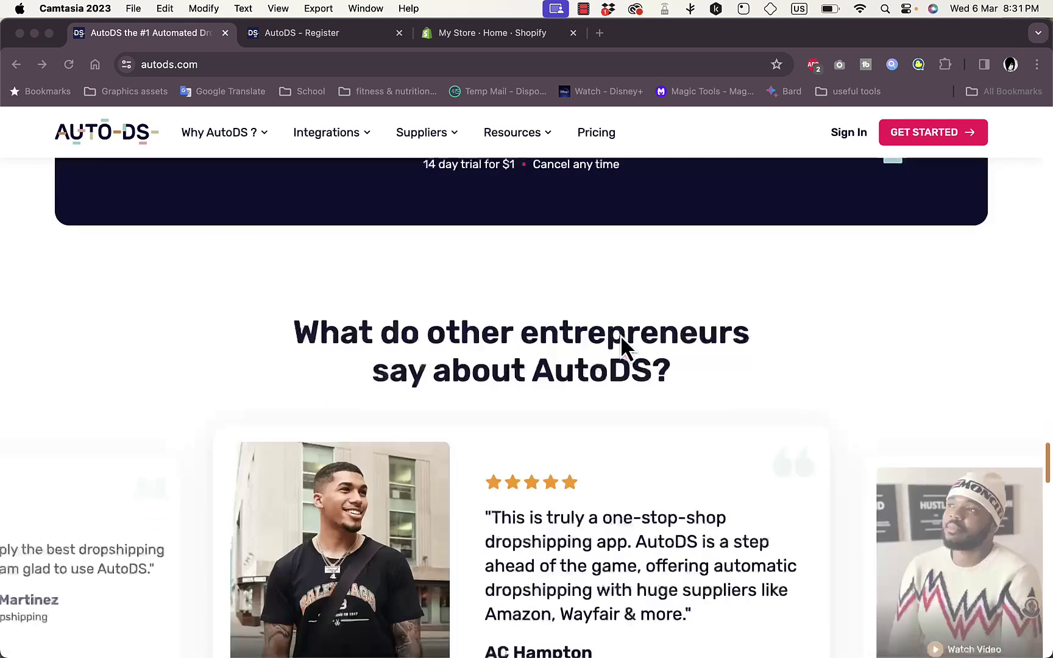
pyautogui.scroll(20, 622, 339)
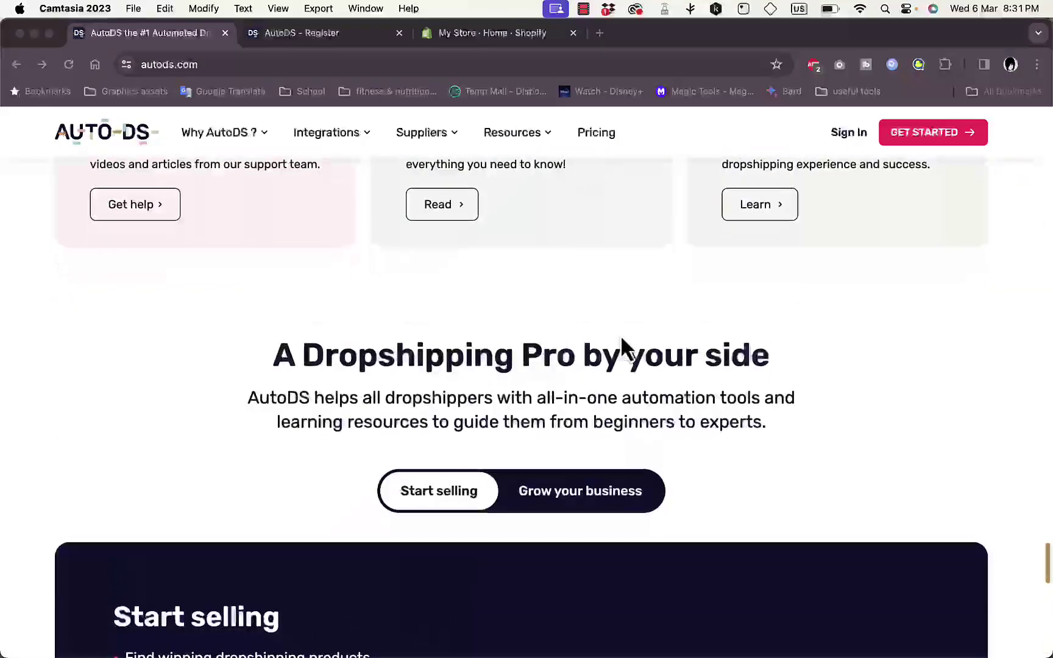
pyautogui.scroll(20, 620, 335)
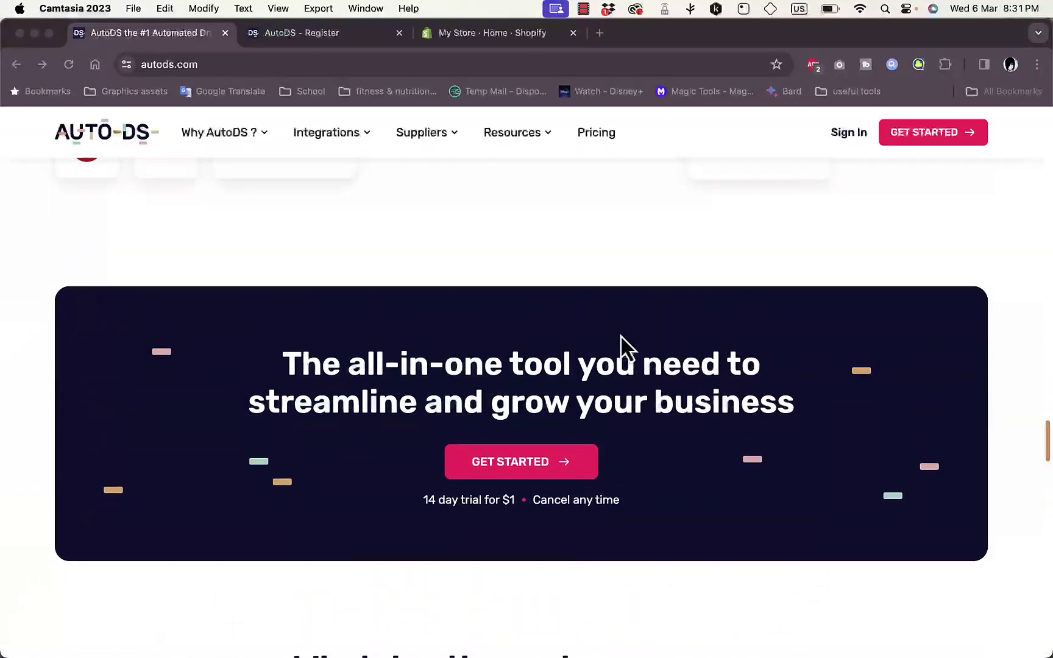
pyautogui.scroll(15, 621, 338)
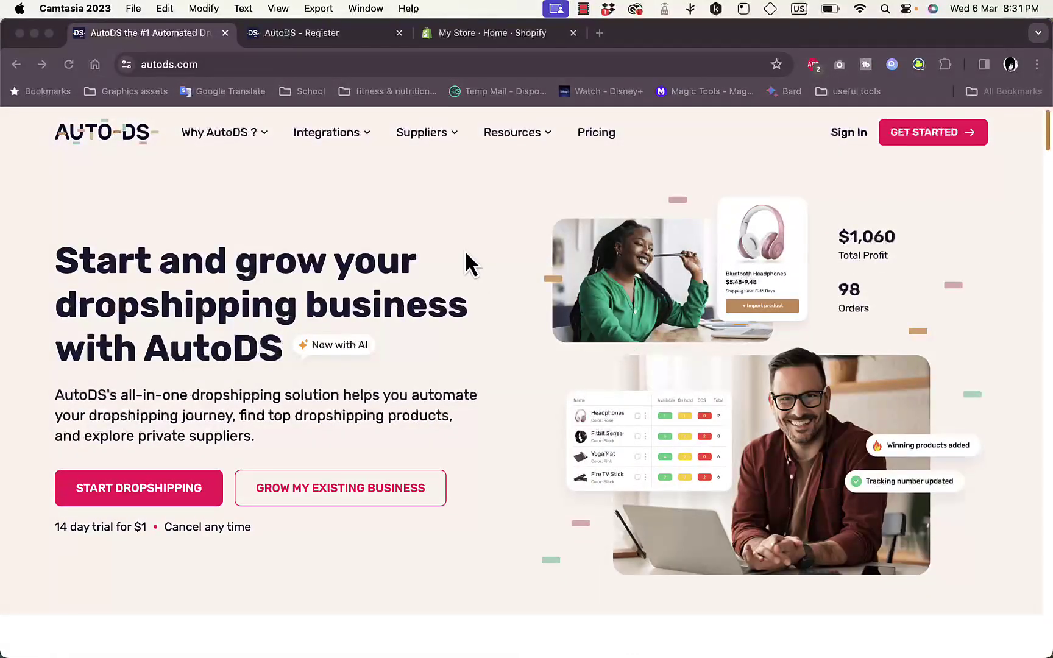
pyautogui.click(597, 134)
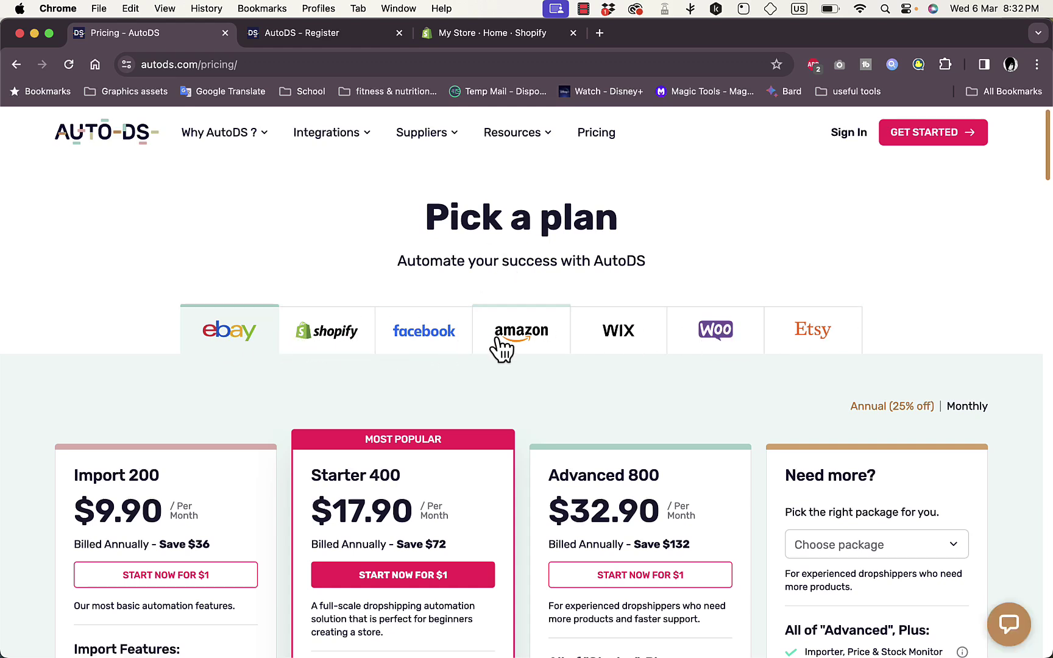
pyautogui.click(335, 344)
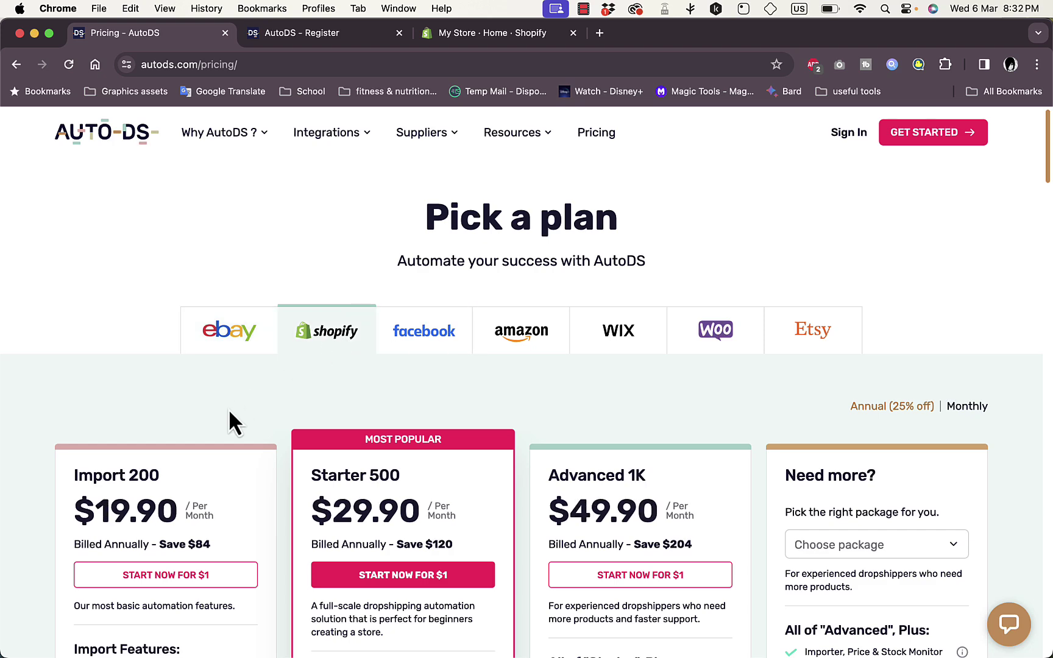
# Compare the Shopify plans with monthly billing, then switch to the AutoDS Register tab
pyautogui.scroll(-5, 228, 409)
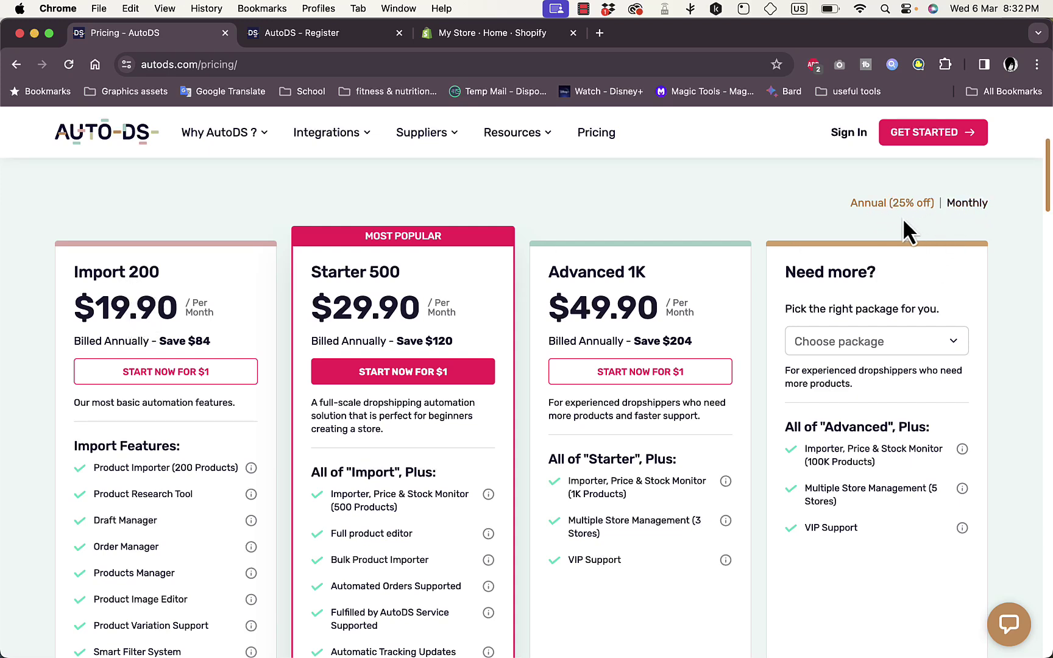
pyautogui.click(966, 205)
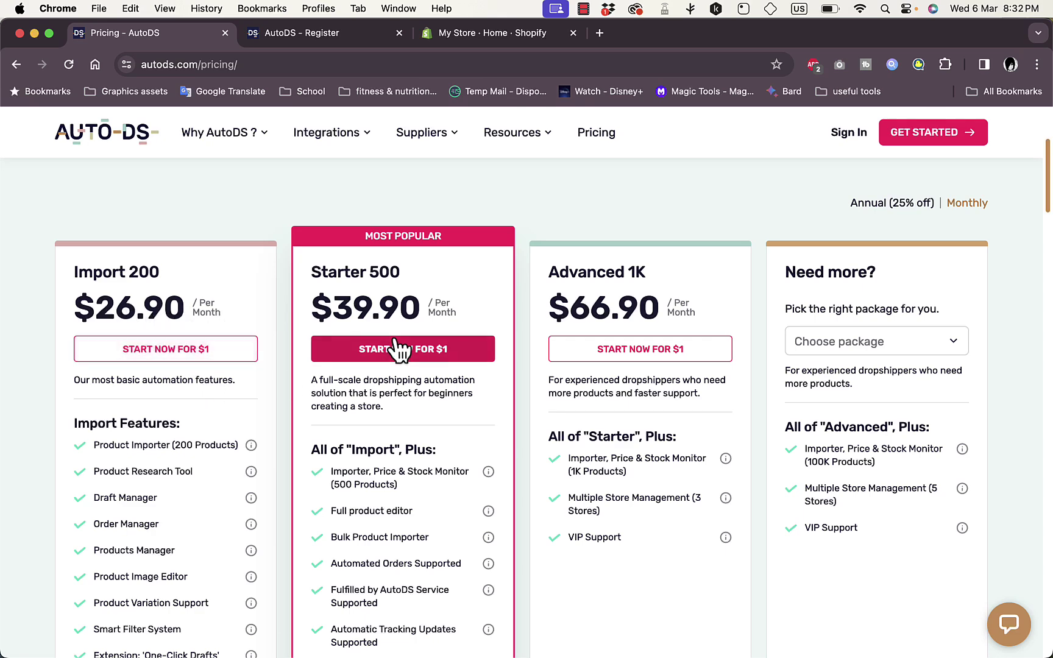
pyautogui.scroll(-6, 397, 349)
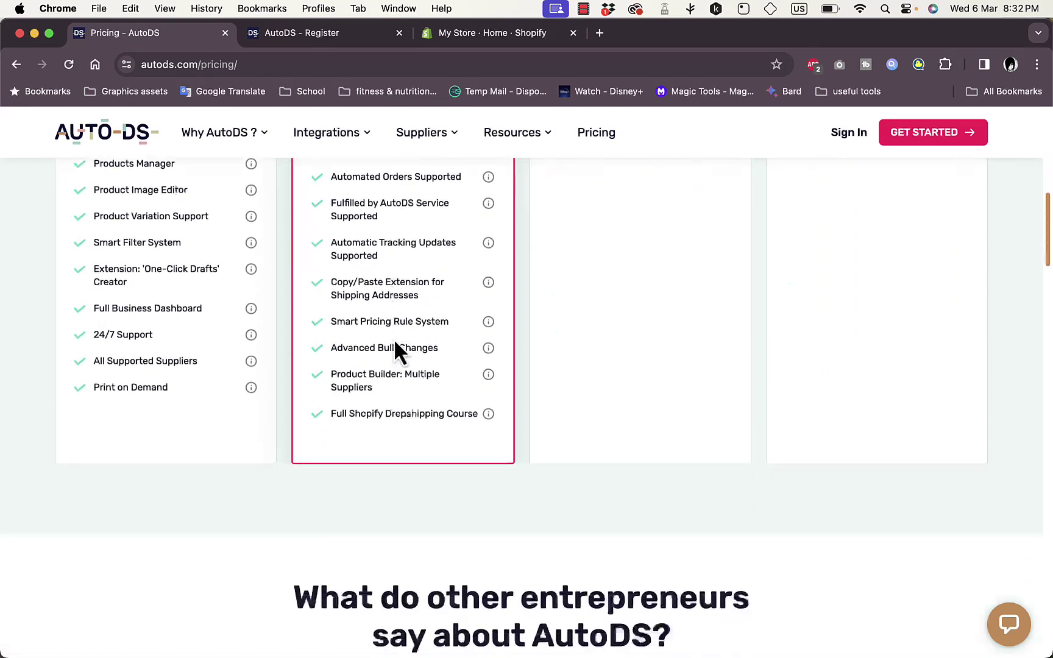
pyautogui.scroll(-6, 395, 350)
pyautogui.scroll(12, 395, 351)
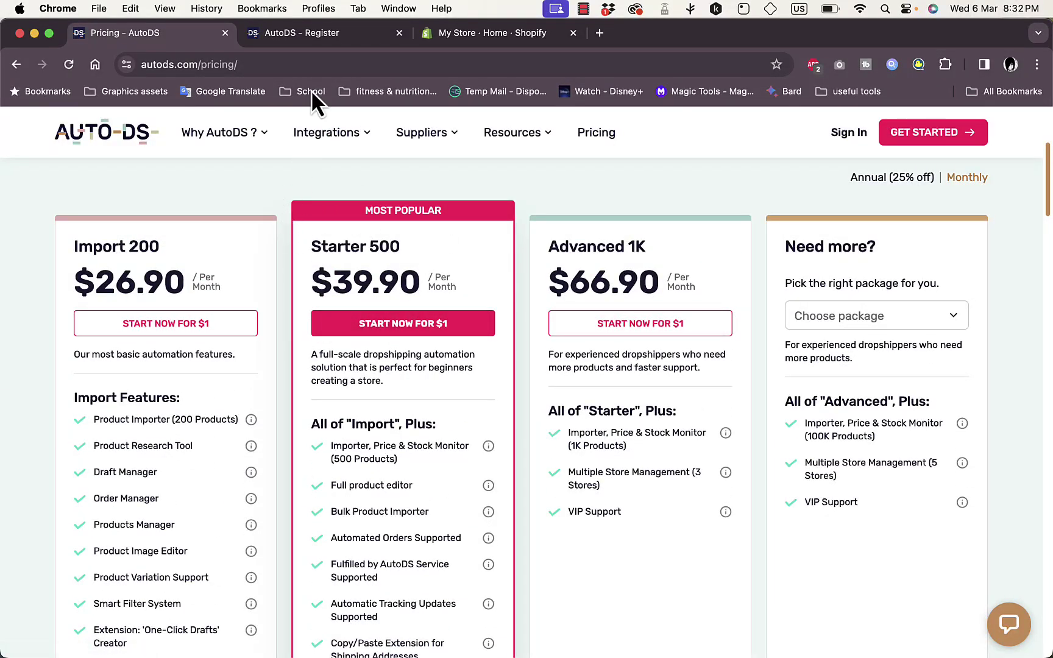
pyautogui.click(327, 41)
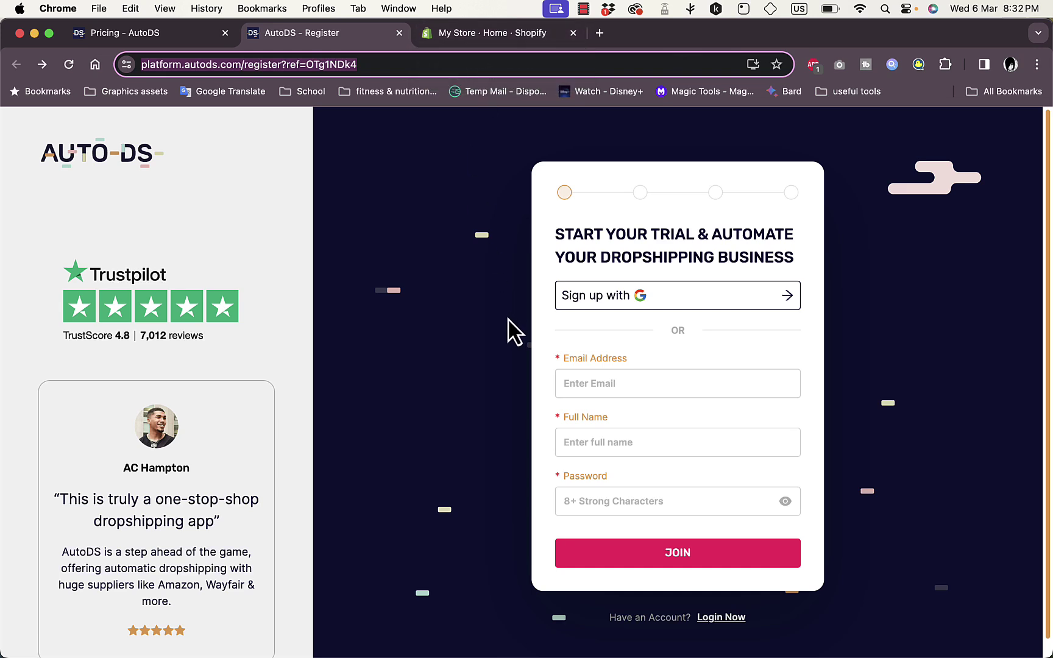
# Create the AutoDS account through 'Sign up with Google' instead of the email form
pyautogui.click(633, 383)
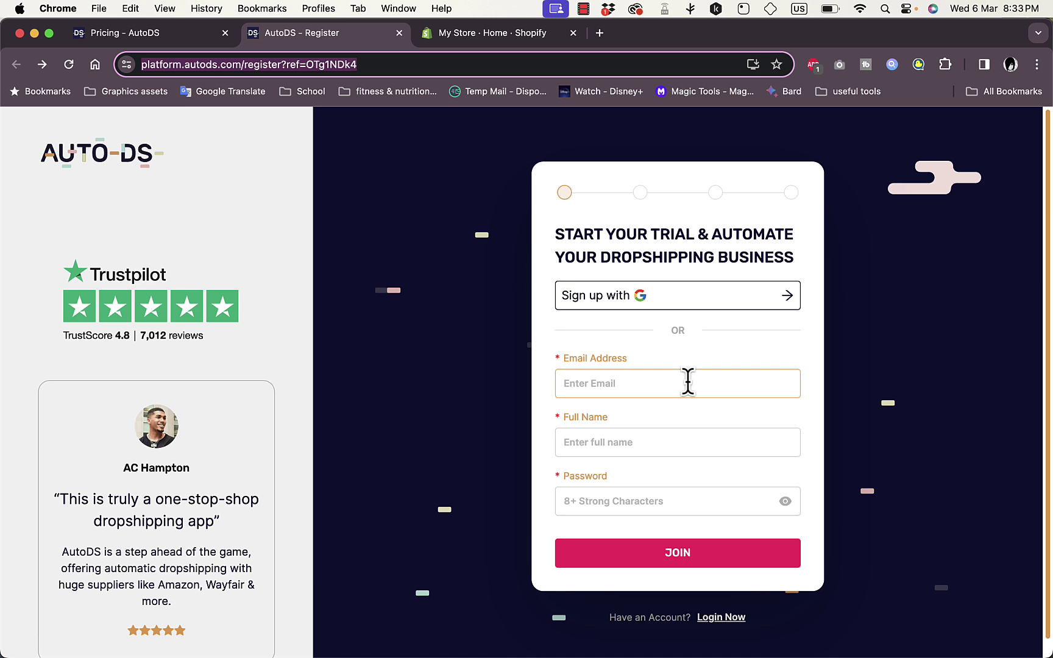
pyautogui.click(681, 301)
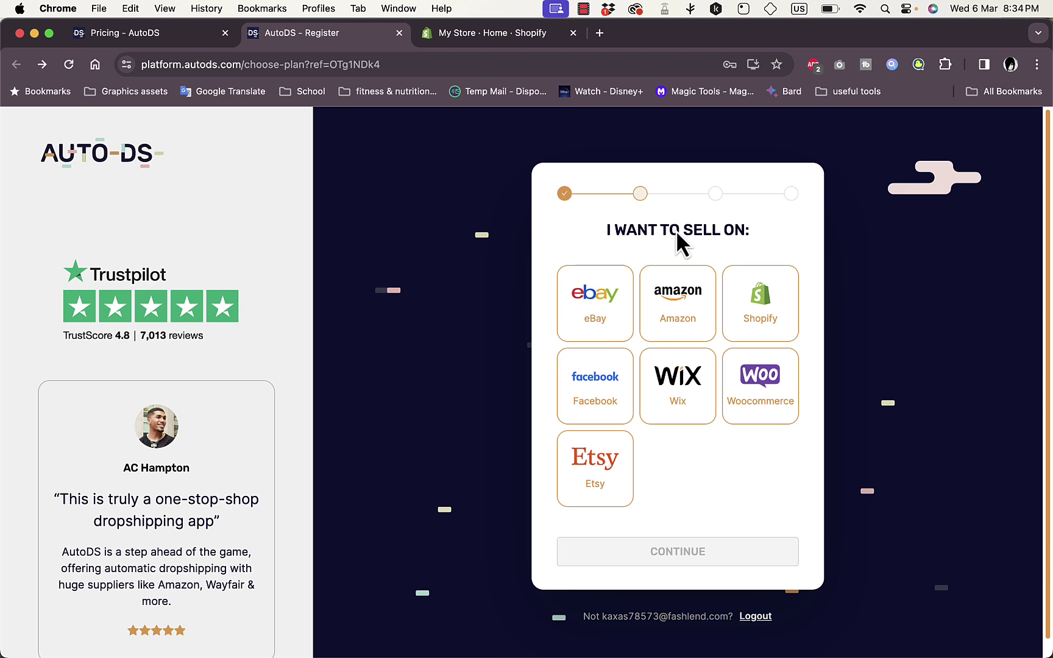
# Pick Shopify as the selling platform and start the Starter 500 30-day free trial
pyautogui.click(773, 312)
pyautogui.click(675, 554)
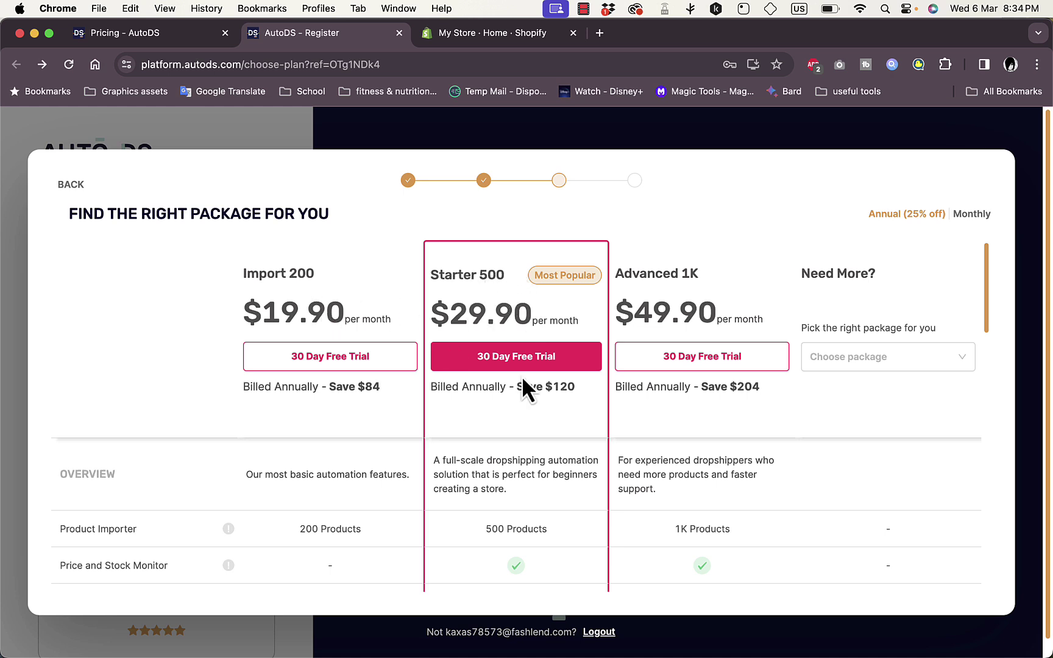
pyautogui.scroll(-3, 522, 376)
pyautogui.scroll(-3, 373, 517)
pyautogui.scroll(-5, 373, 516)
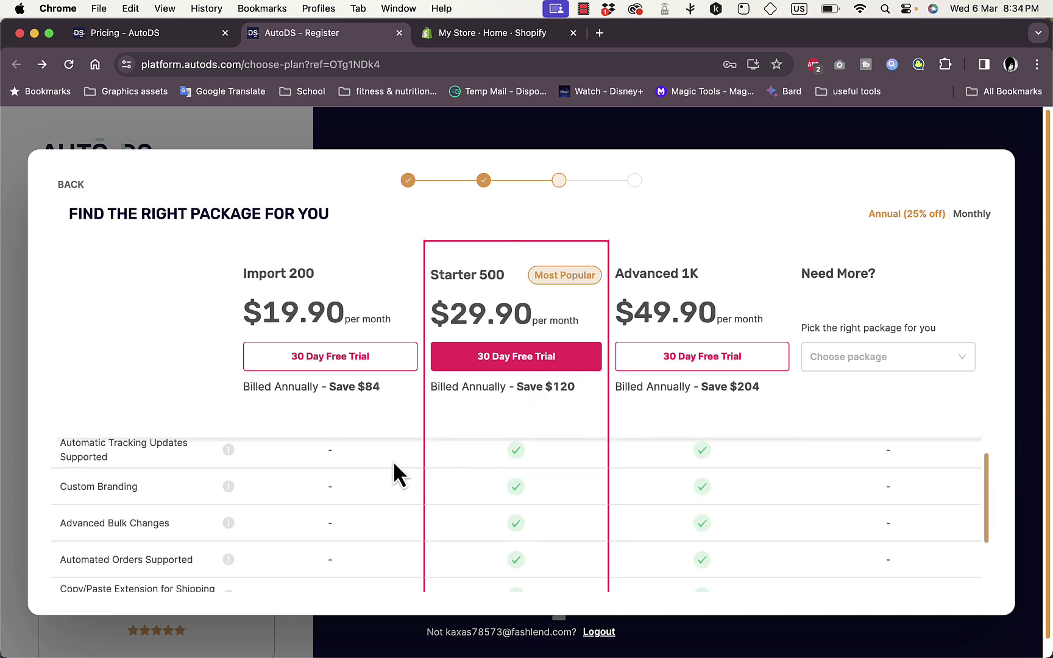
pyautogui.scroll(10, 367, 482)
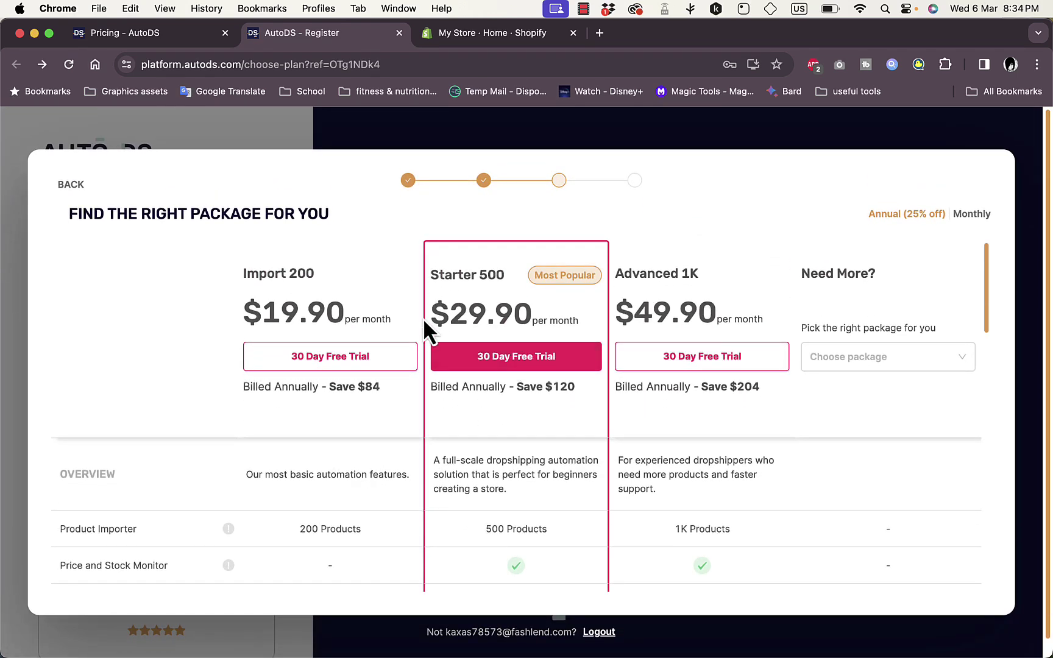
pyautogui.click(532, 356)
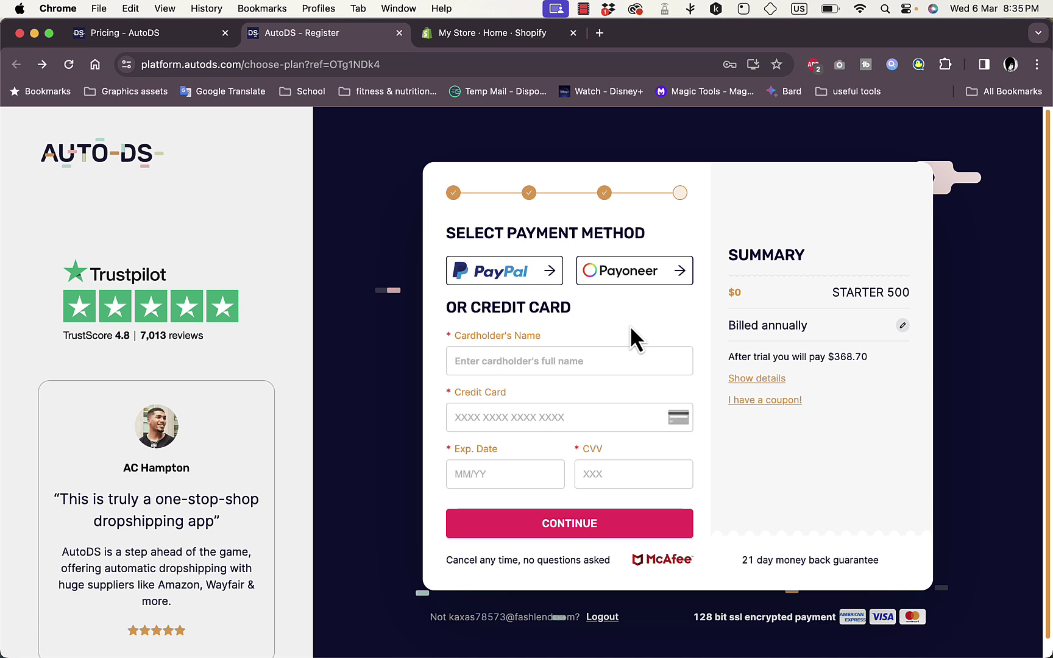
# Fill in the credit card payment form and finish registering
pyautogui.scroll(-1, 630, 329)
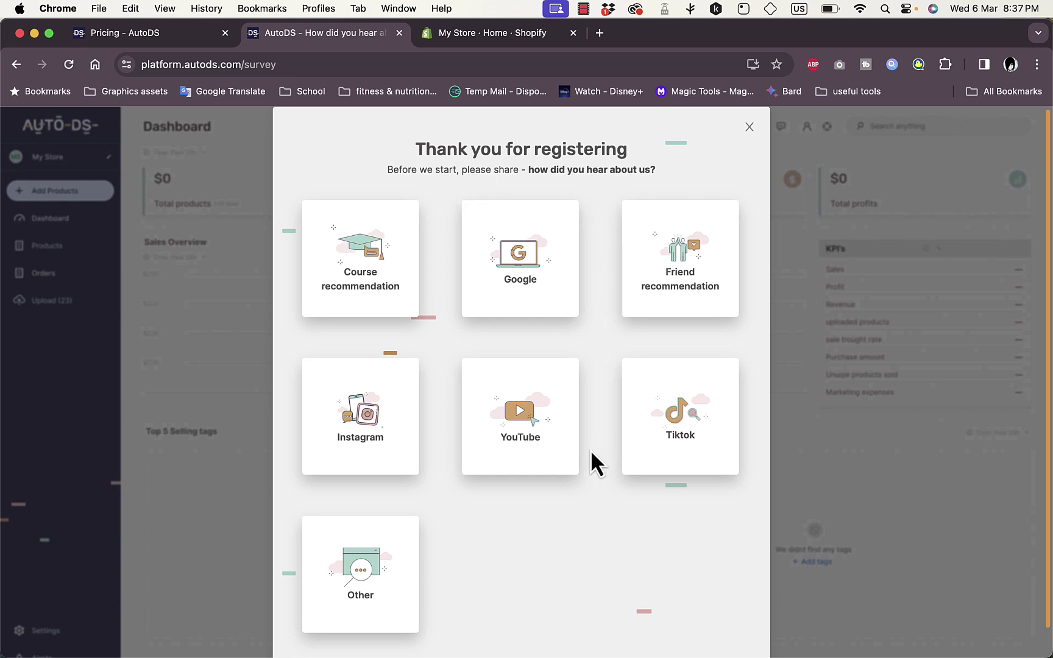
# Answer the referral survey with Google and close it
pyautogui.click(368, 548)
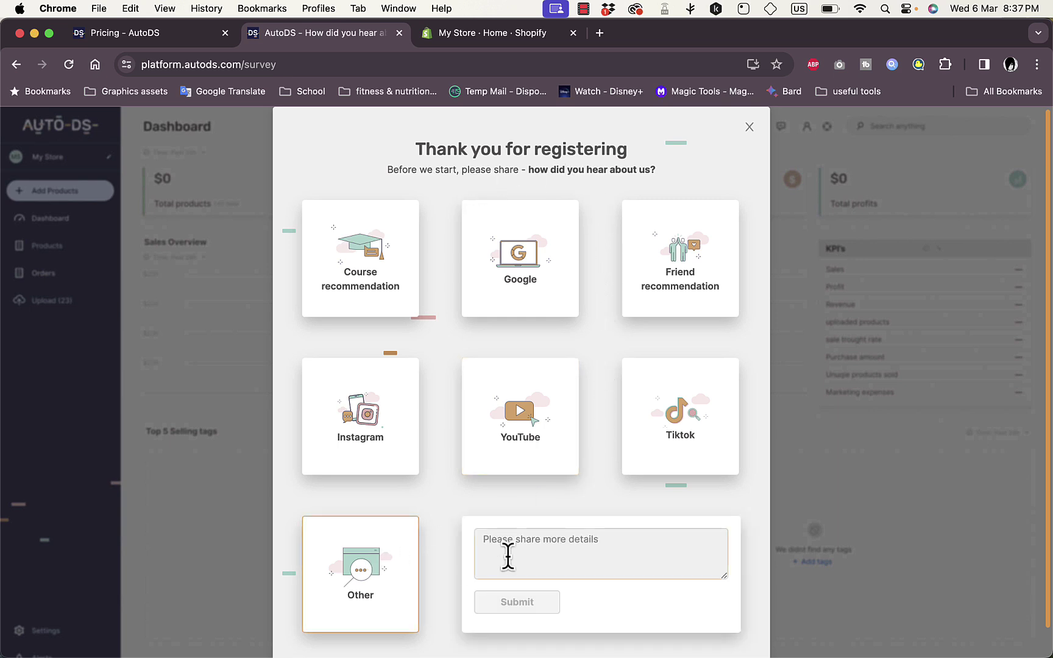
pyautogui.click(524, 243)
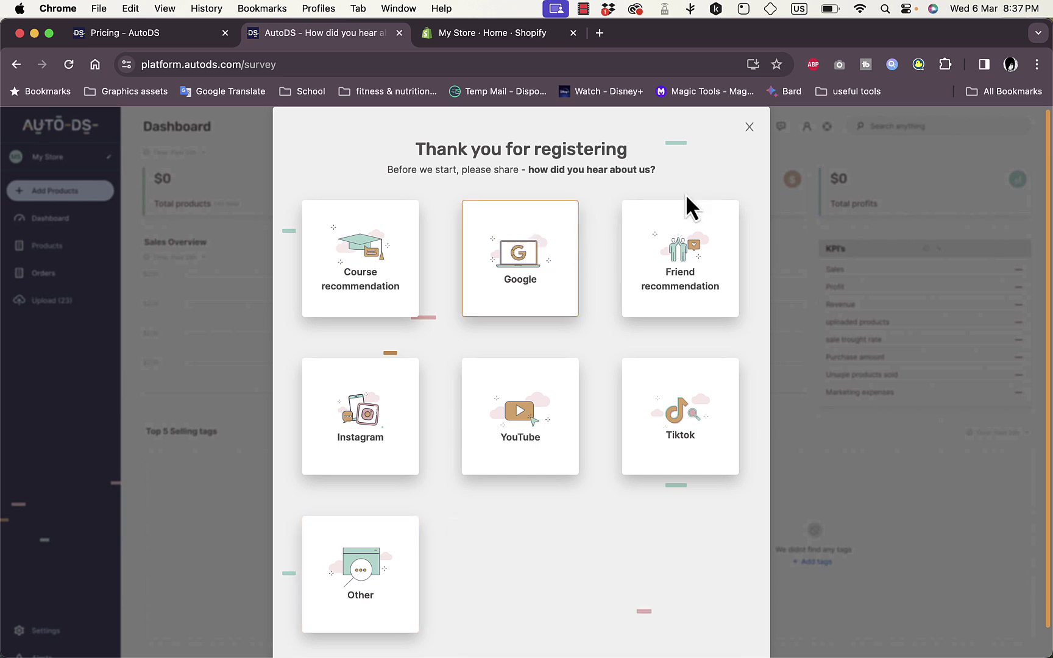
pyautogui.click(750, 128)
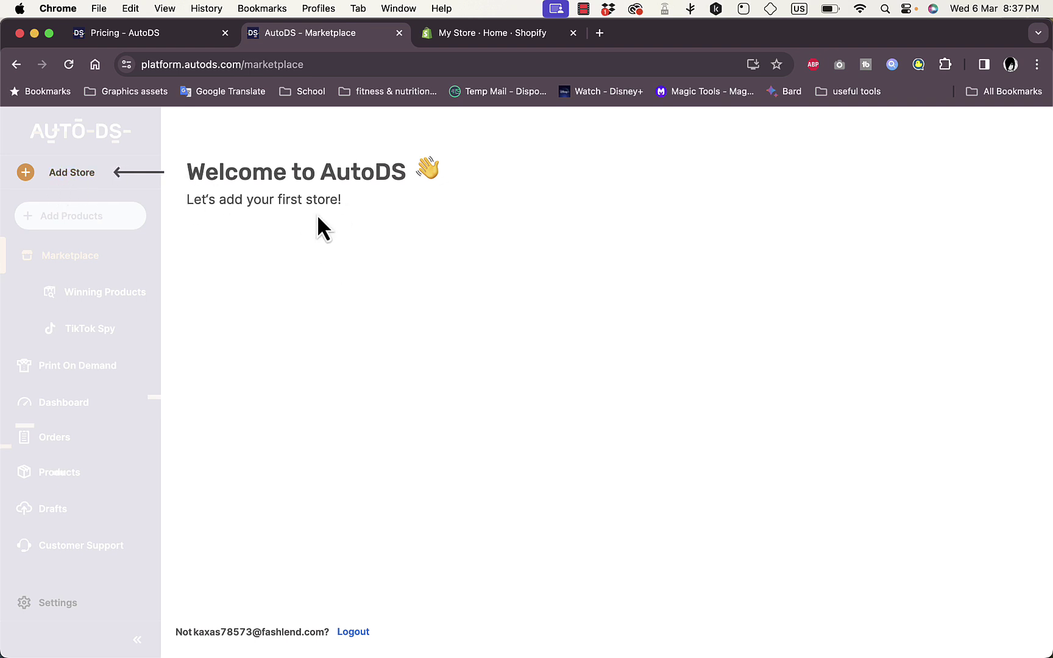
# Start Setup Store and choose 'I have a Shopify store - Connect it to AutoDS'
pyautogui.click(70, 181)
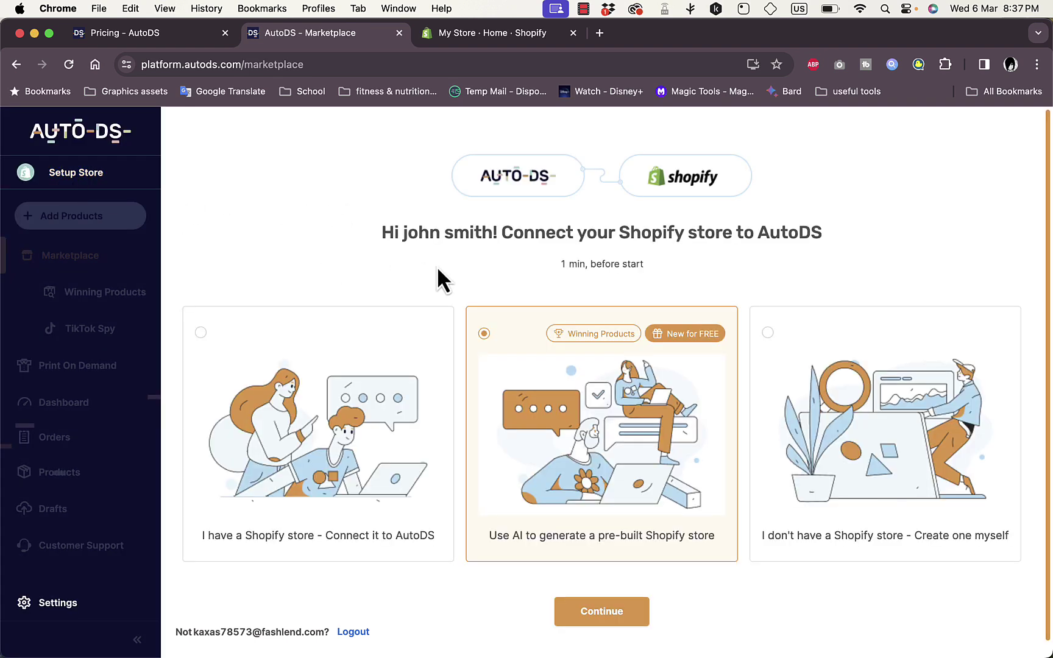
pyautogui.click(351, 443)
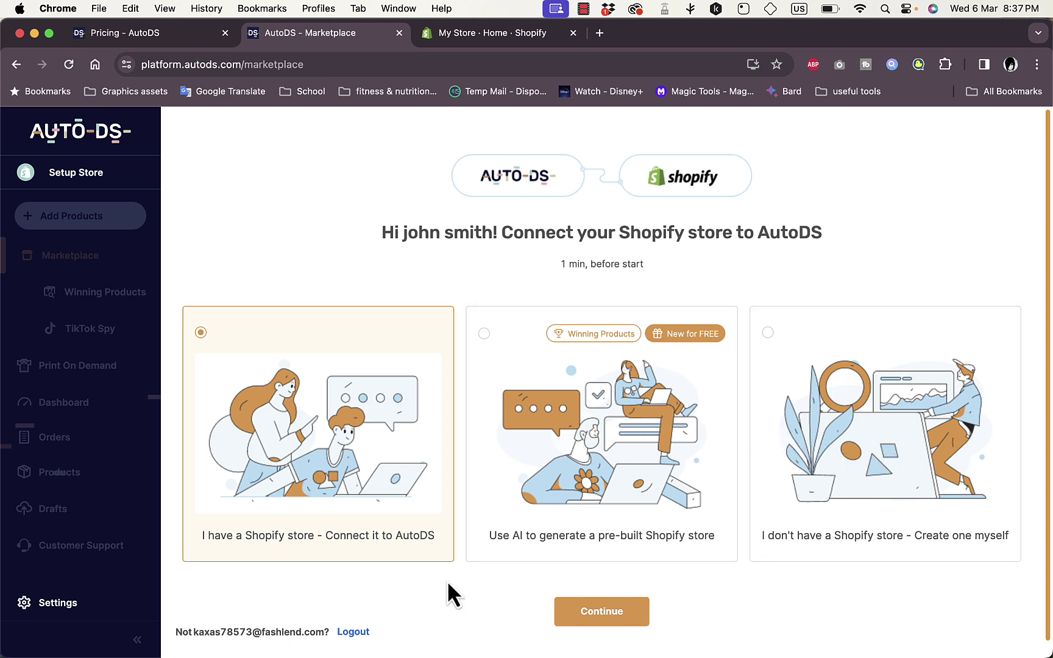
# Continue to Shopify and approve installing the AutoDS Dropshipping & POD app
pyautogui.click(614, 611)
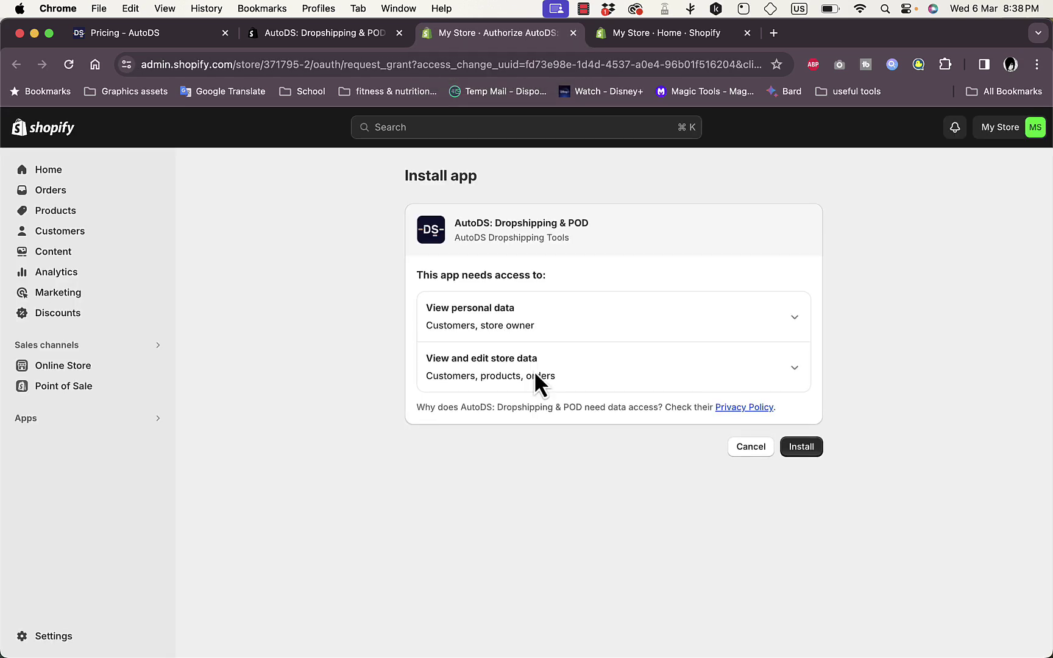
pyautogui.click(803, 449)
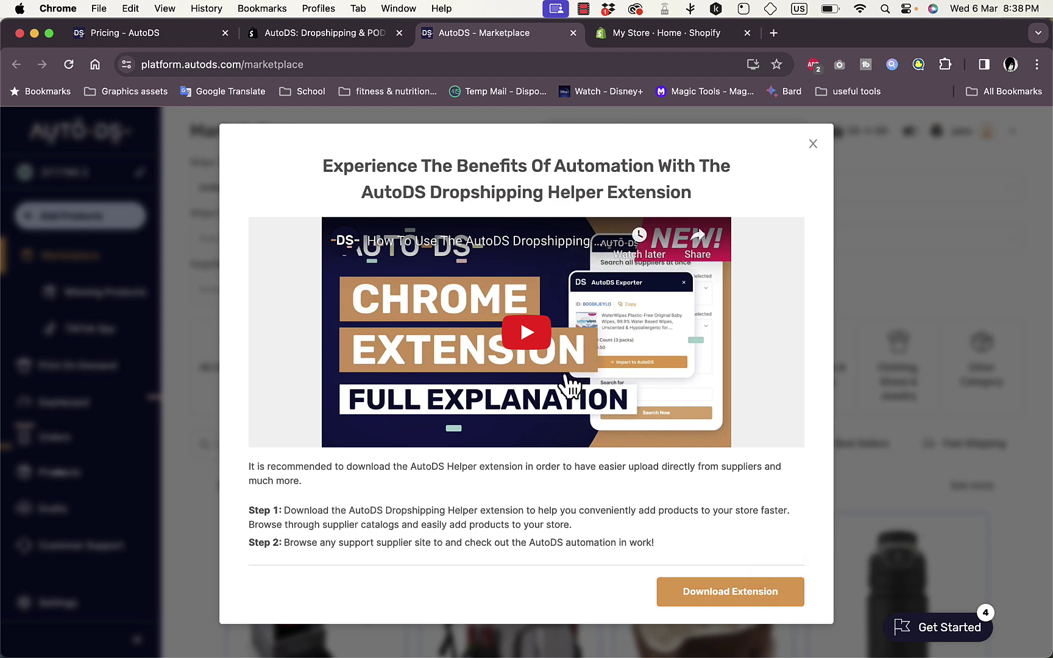
# Dismiss the helper-extension pop-up, check the Shopify admin, and return to the Marketplace
pyautogui.click(811, 145)
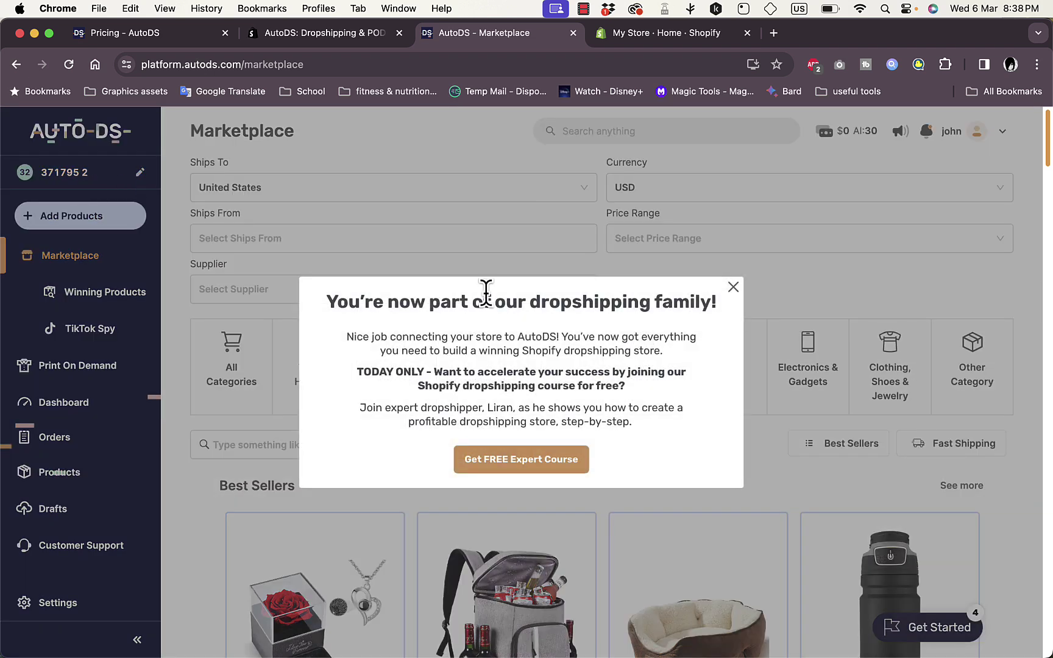
pyautogui.click(731, 289)
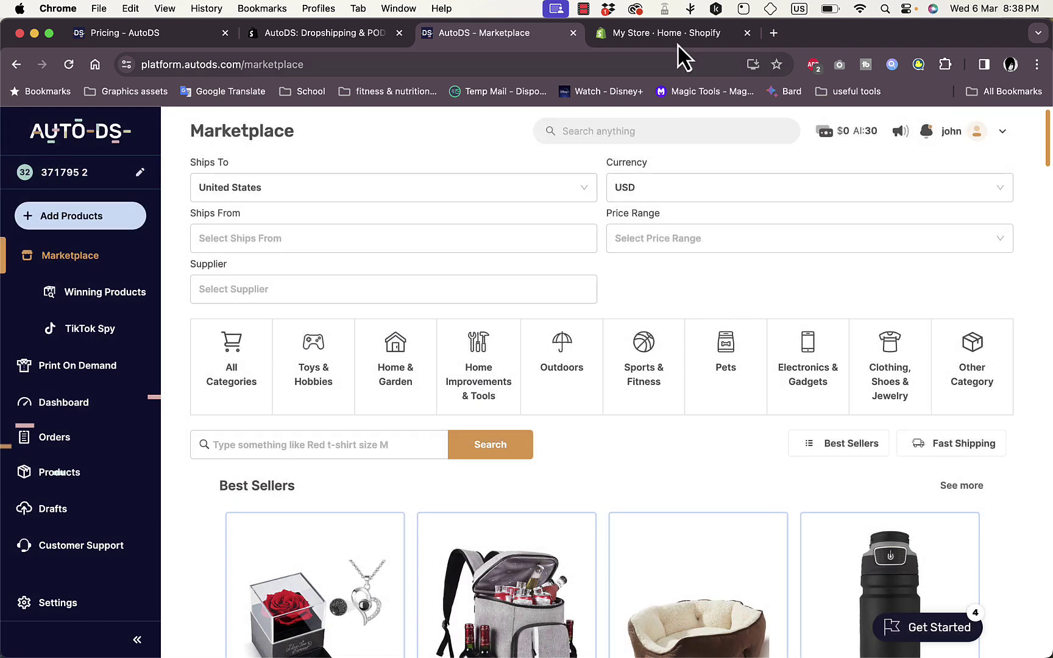
pyautogui.click(672, 36)
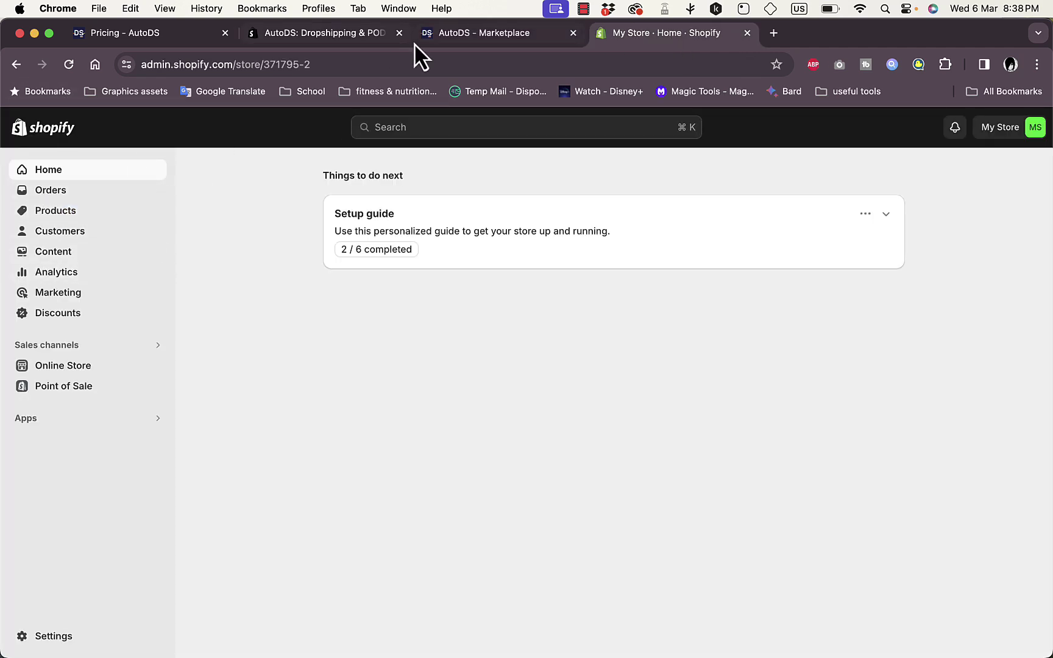
pyautogui.click(482, 37)
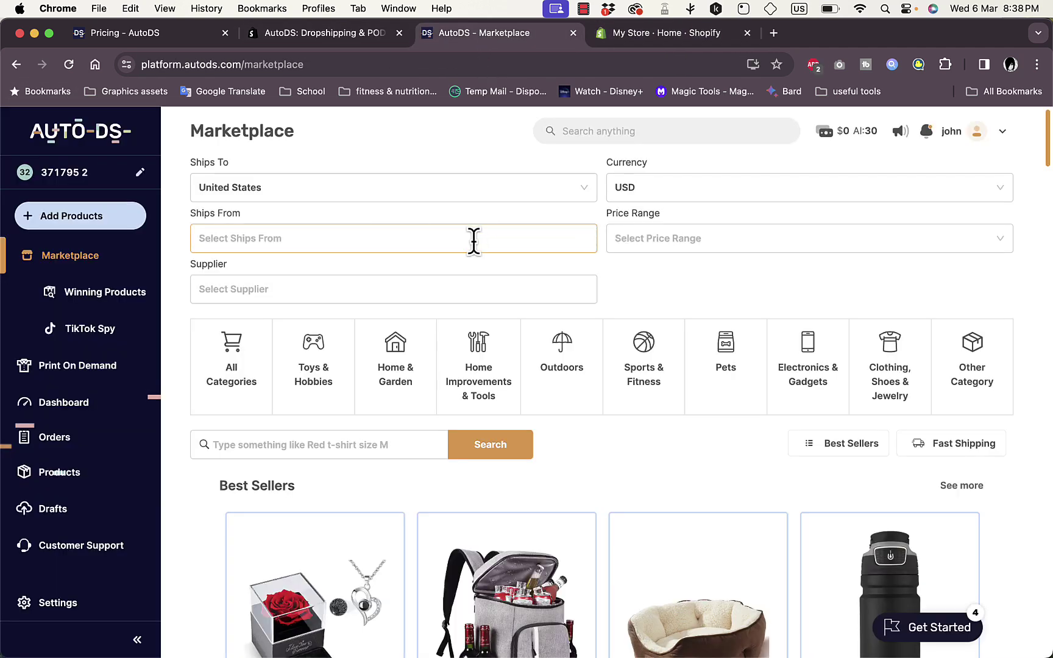
# Filter the Marketplace to Sports & Fitness products from AutoDS Suppliers
pyautogui.click(544, 405)
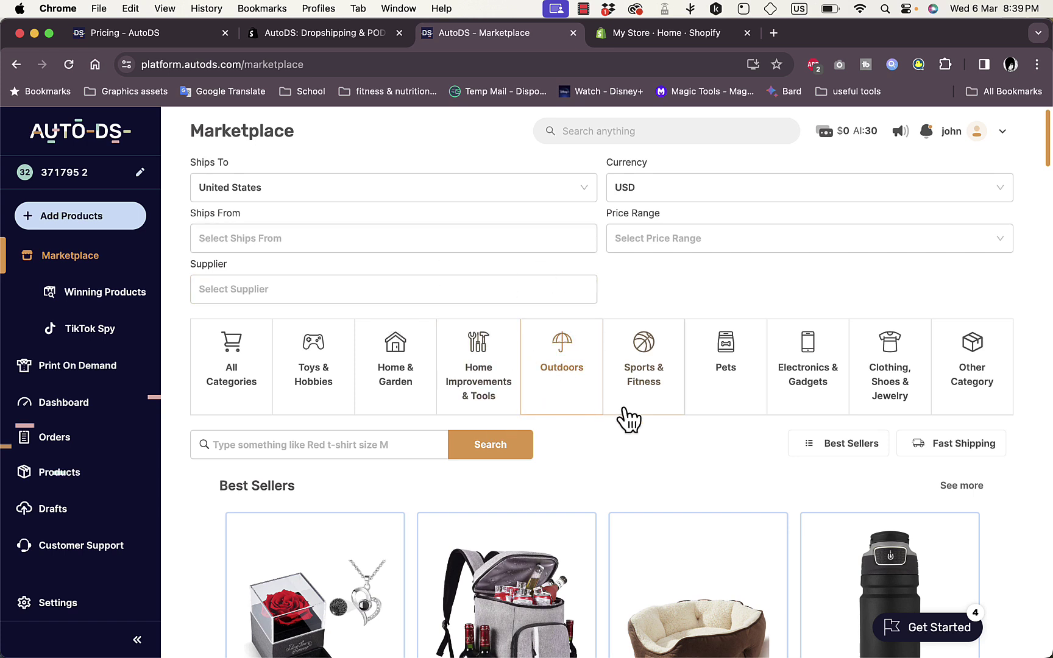
pyautogui.click(625, 408)
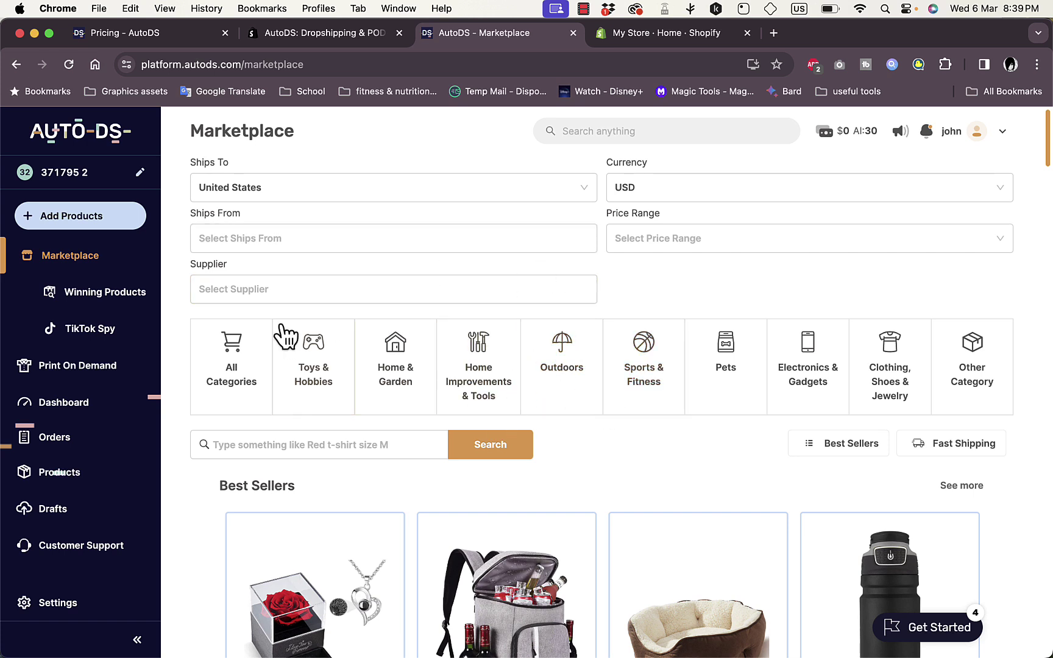
pyautogui.click(586, 192)
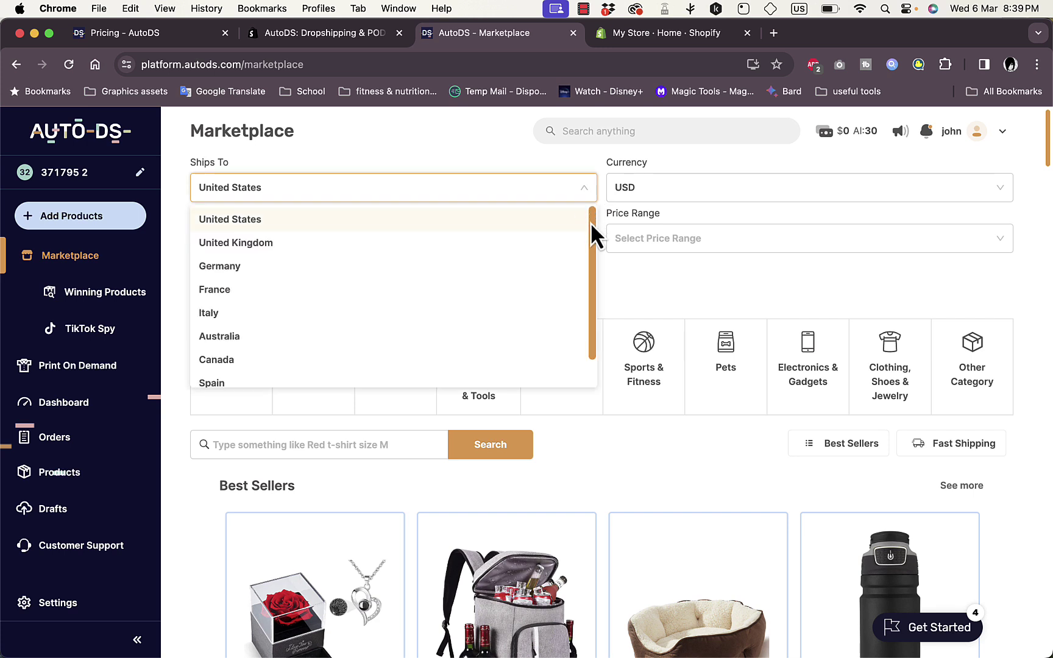
pyautogui.click(684, 308)
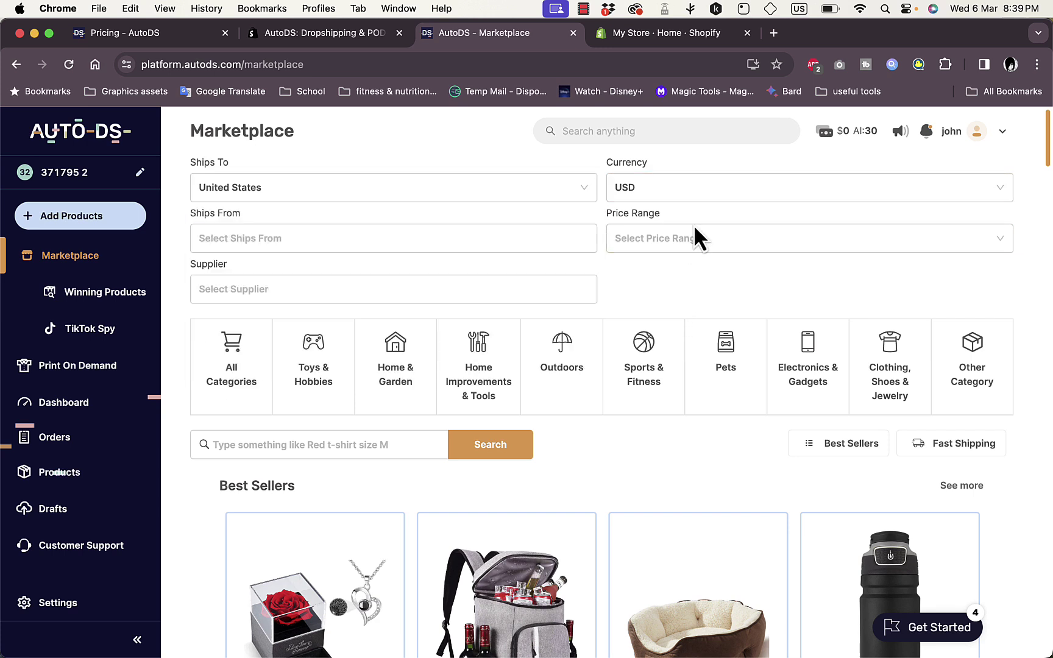
pyautogui.click(301, 290)
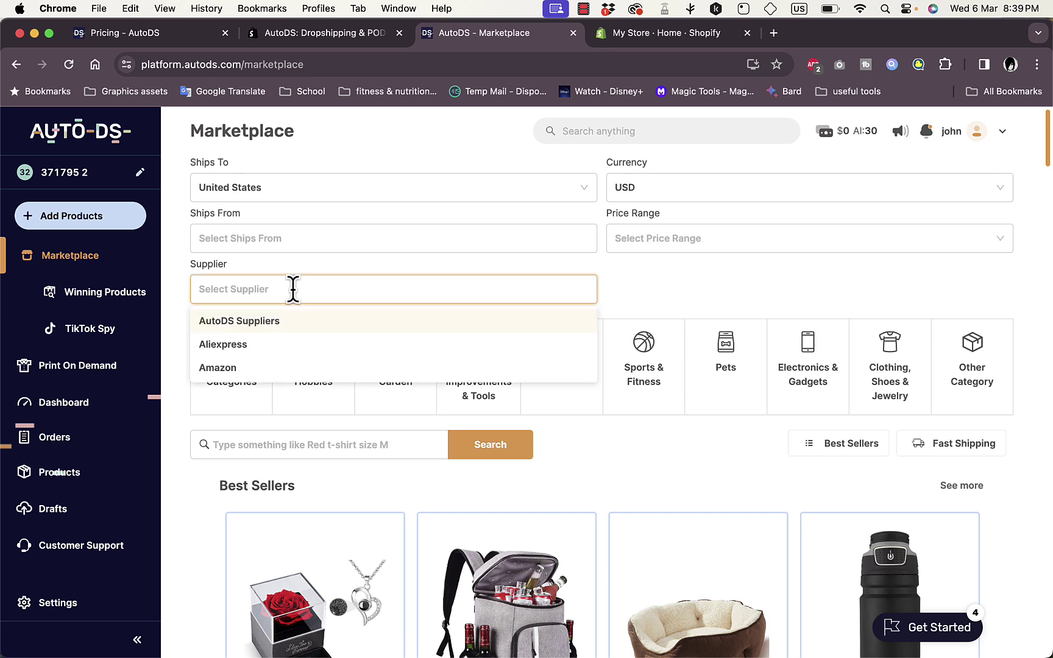
pyautogui.click(270, 324)
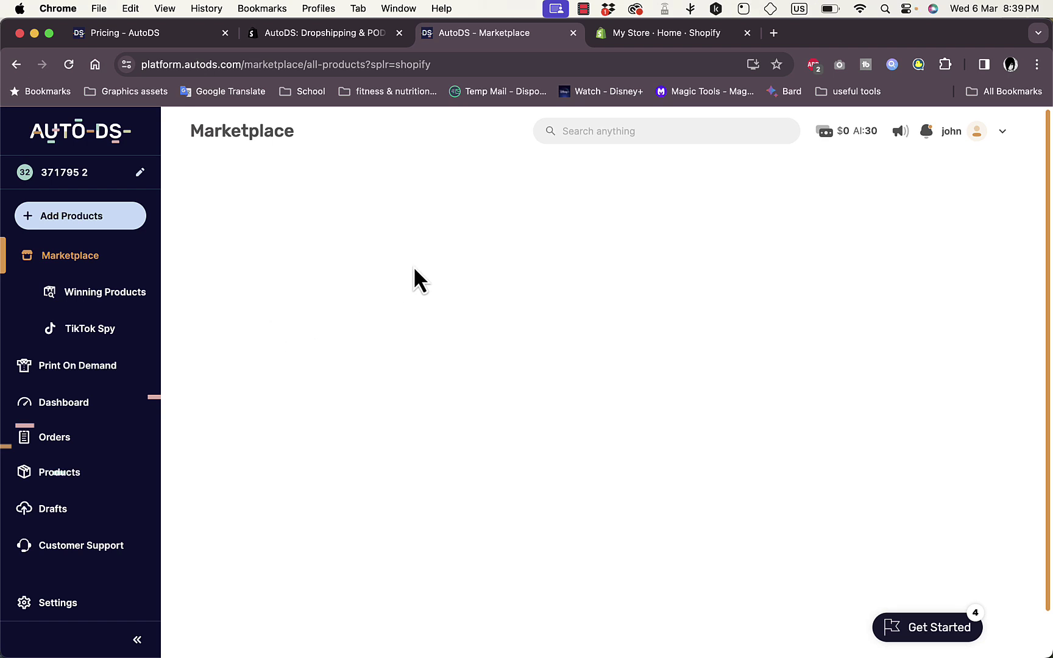
pyautogui.click(353, 284)
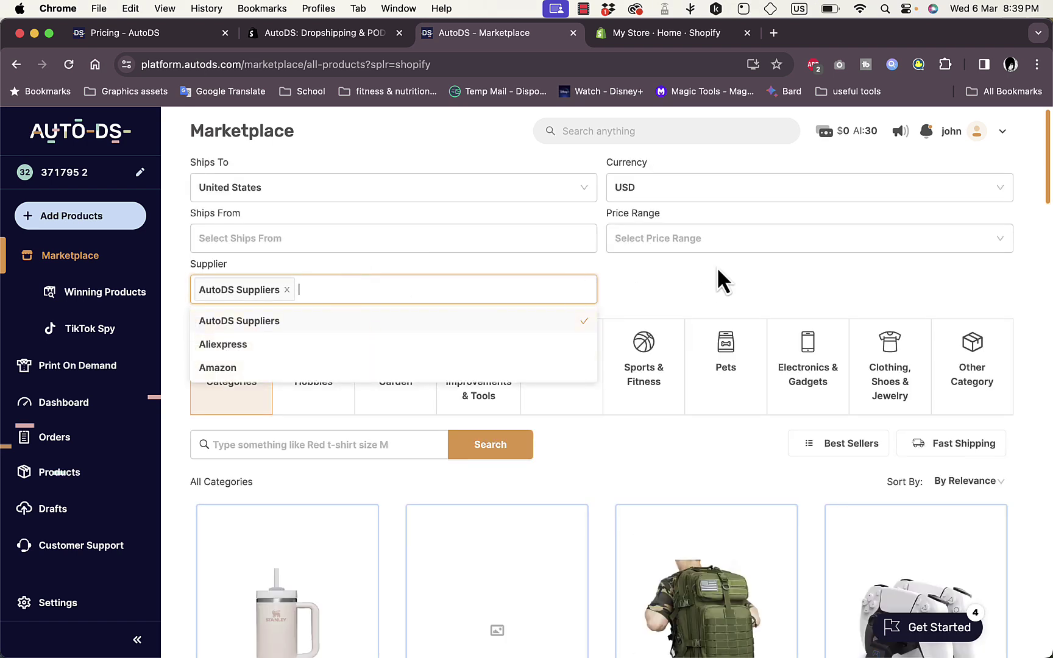
pyautogui.click(717, 270)
# Browse the filtered results, then go to the Winning Products collection
pyautogui.scroll(-8, 717, 266)
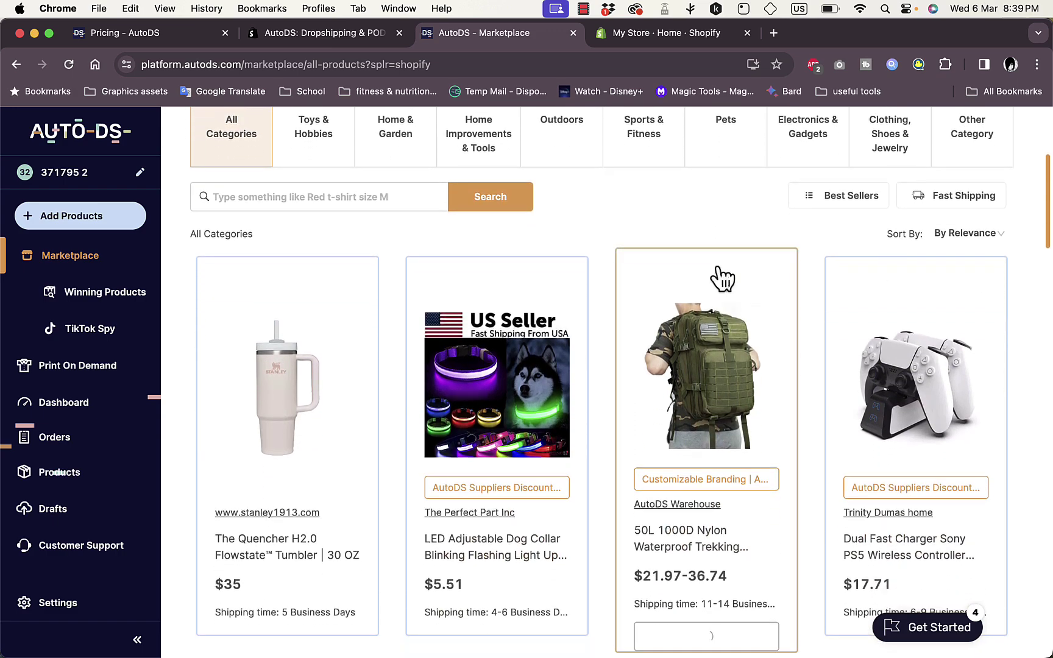
pyautogui.scroll(-5, 724, 277)
pyautogui.scroll(13, 552, 276)
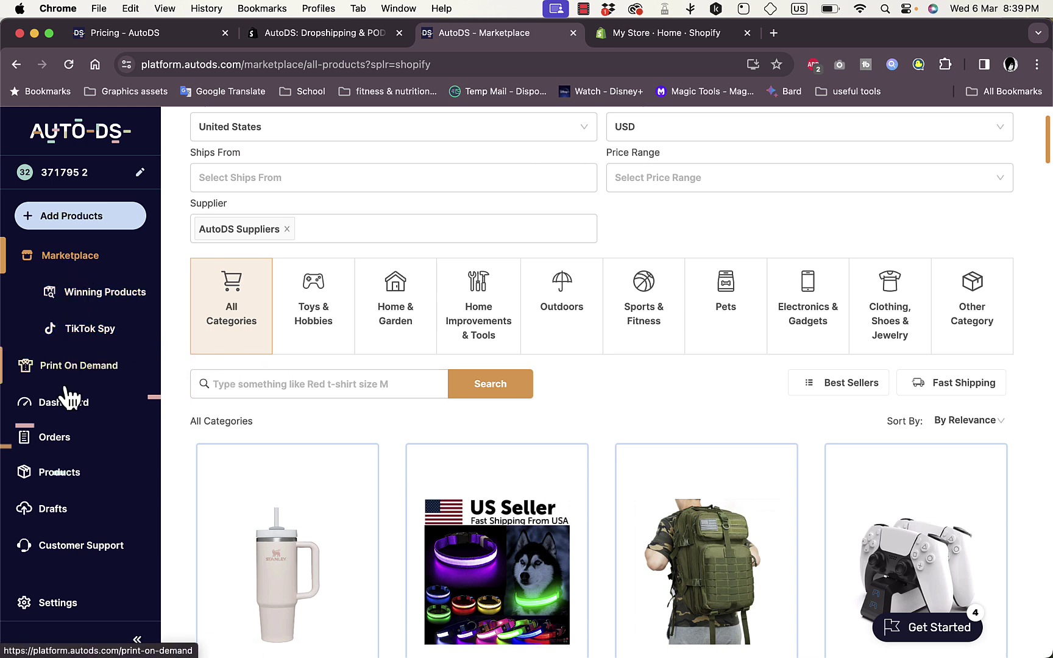
pyautogui.click(113, 305)
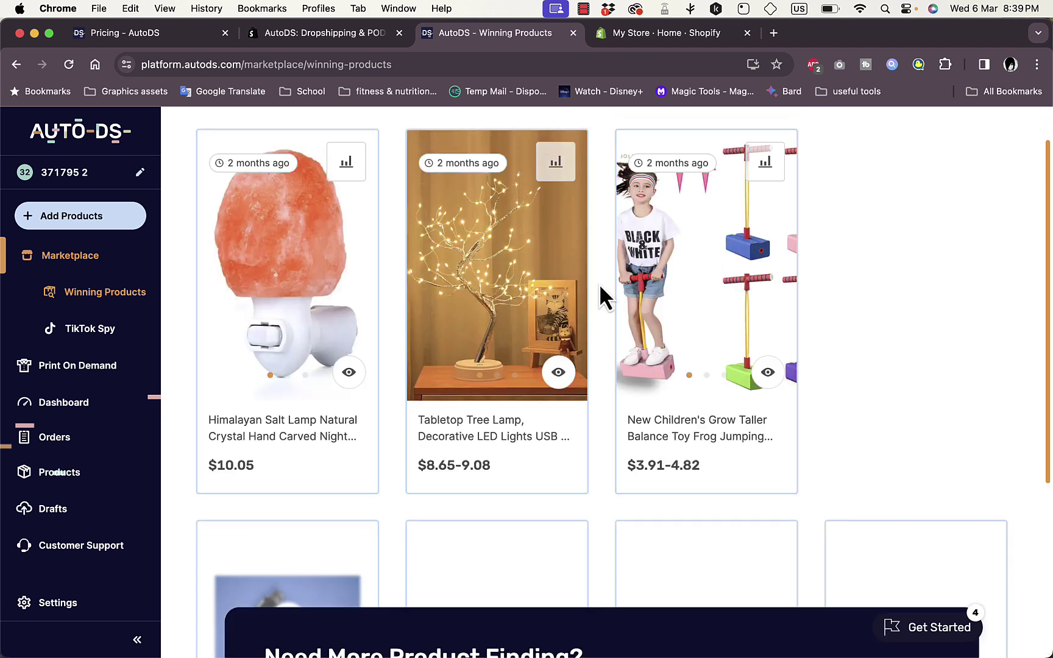
pyautogui.scroll(-5, 600, 284)
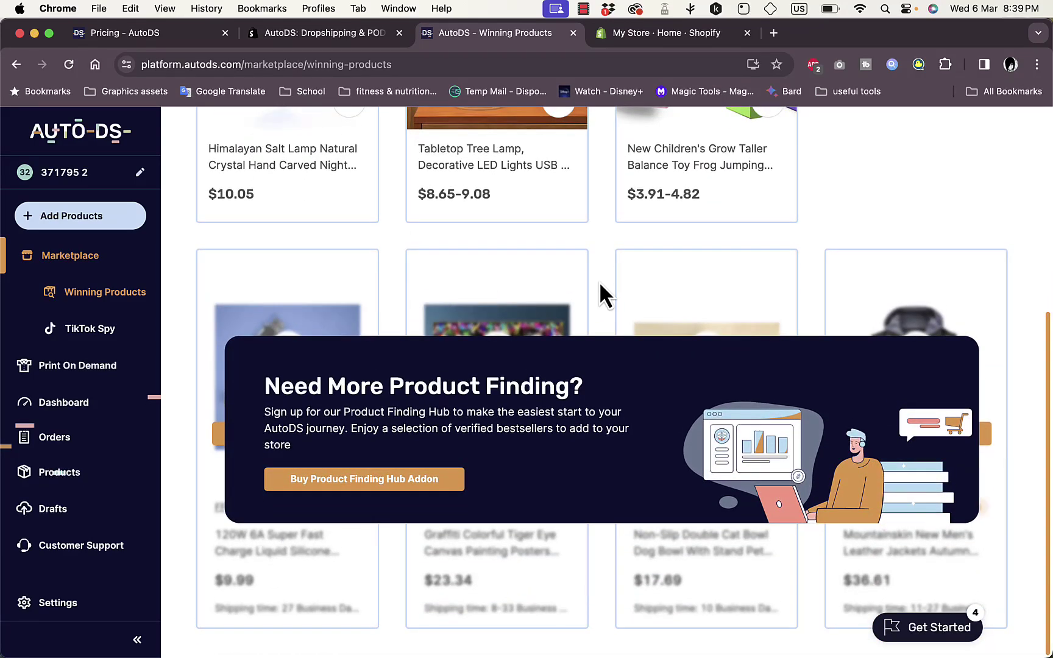
pyautogui.scroll(3, 599, 284)
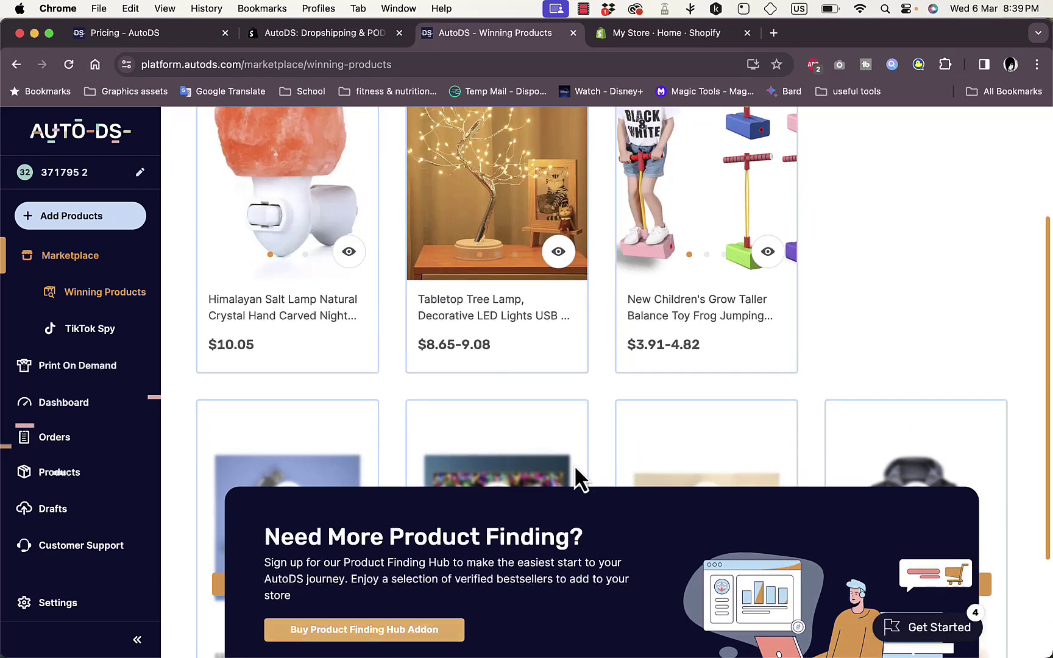
pyautogui.scroll(3, 599, 437)
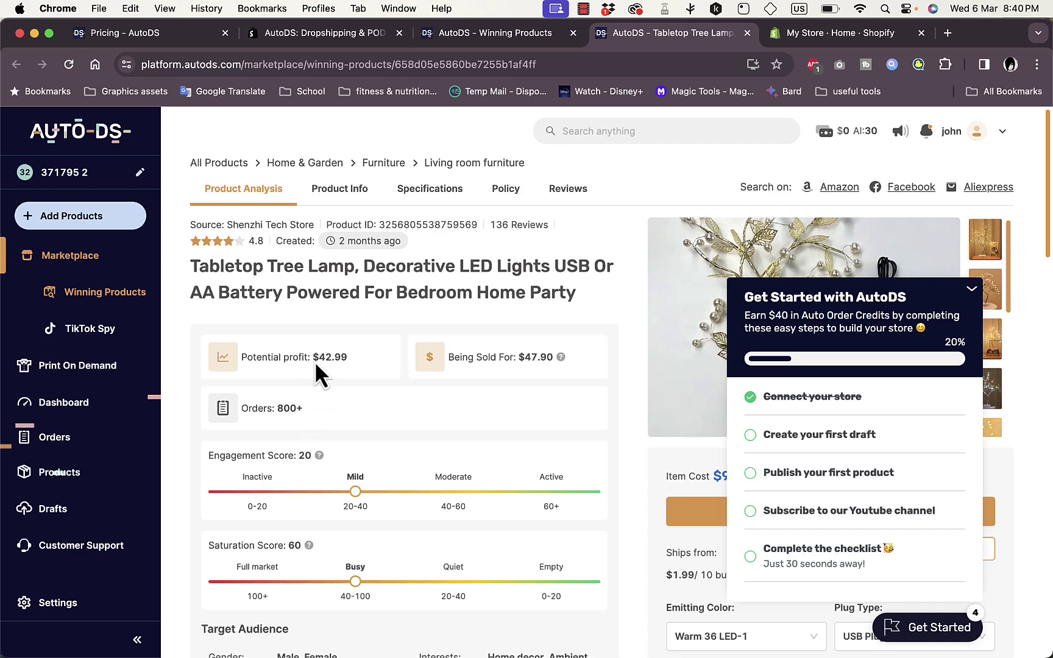
# Review the Tabletop Tree Lamp details, collapse the Get Started checklist, and import it as a draft
pyautogui.scroll(-1, 528, 301)
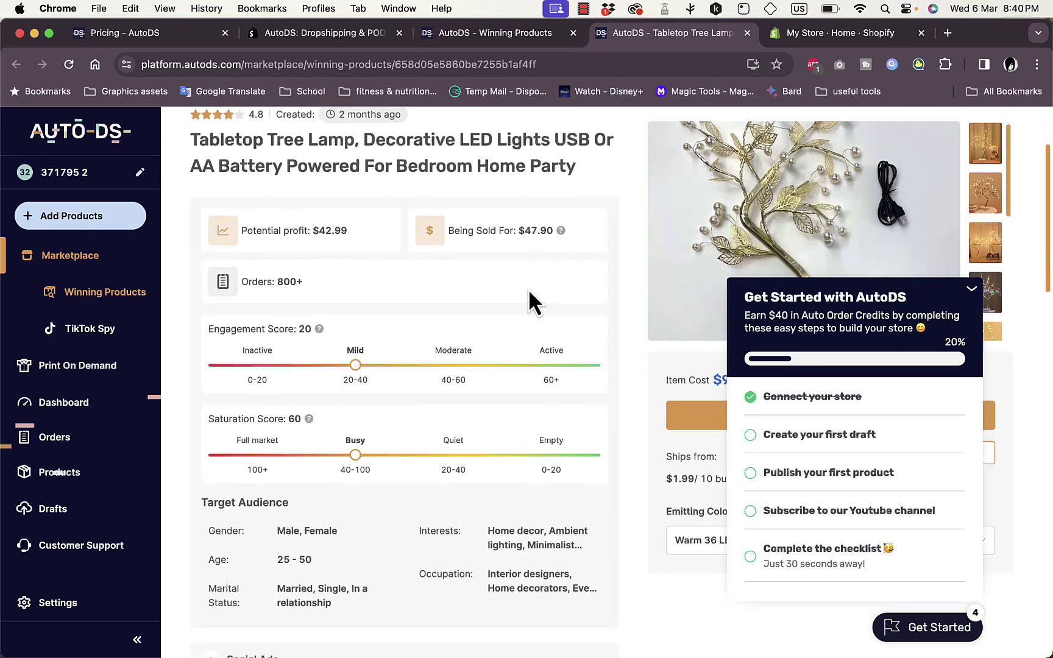
pyautogui.scroll(-5, 529, 289)
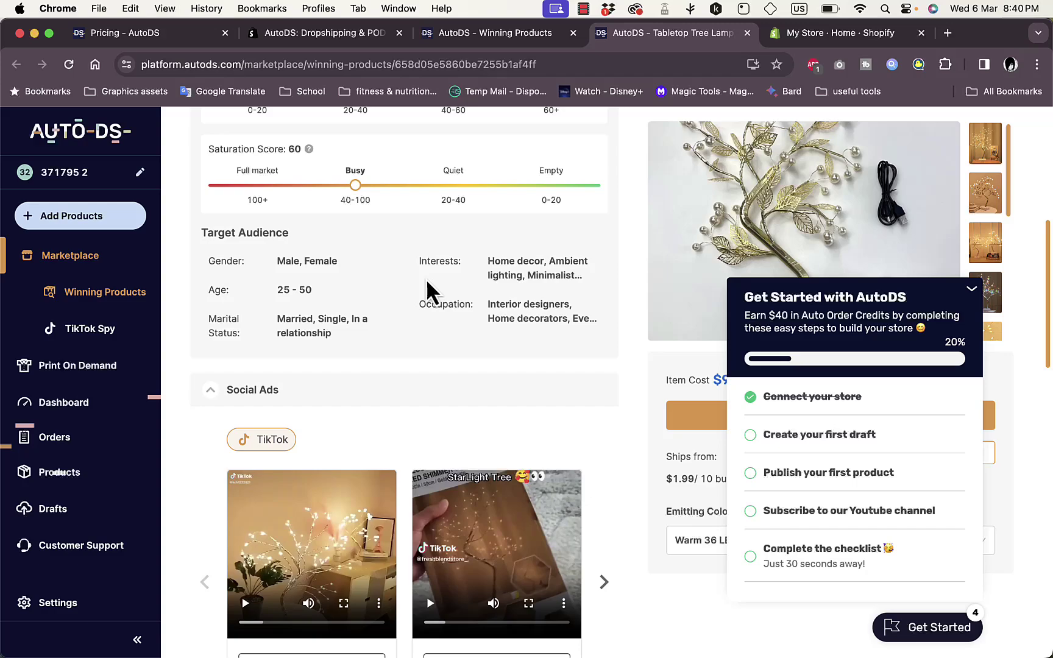
pyautogui.scroll(-10, 426, 280)
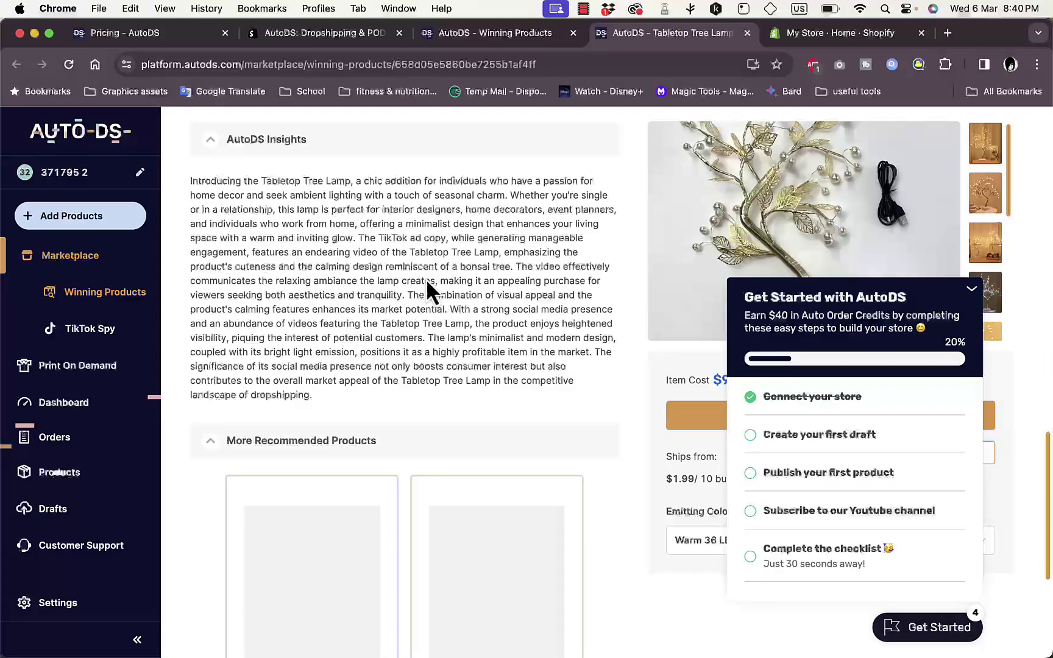
pyautogui.scroll(10, 426, 279)
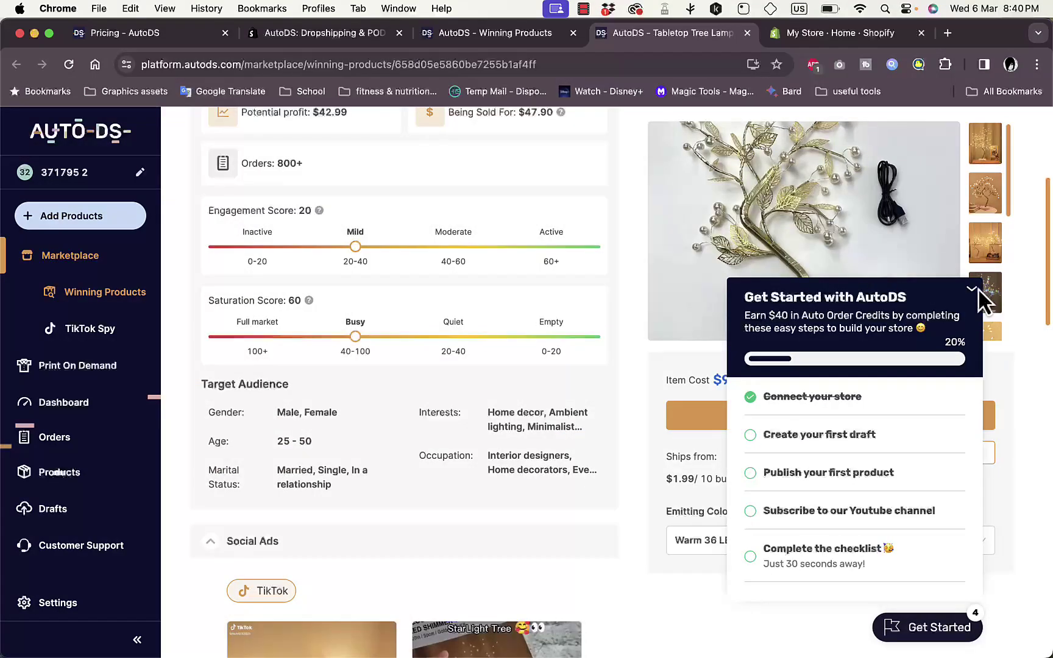
pyautogui.click(973, 290)
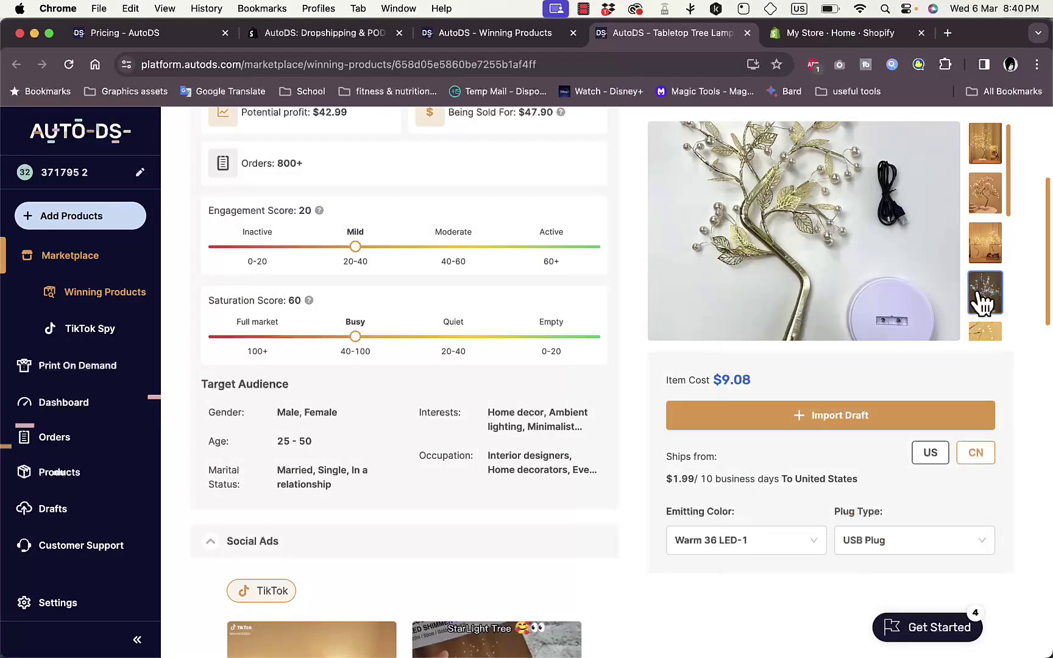
pyautogui.click(835, 426)
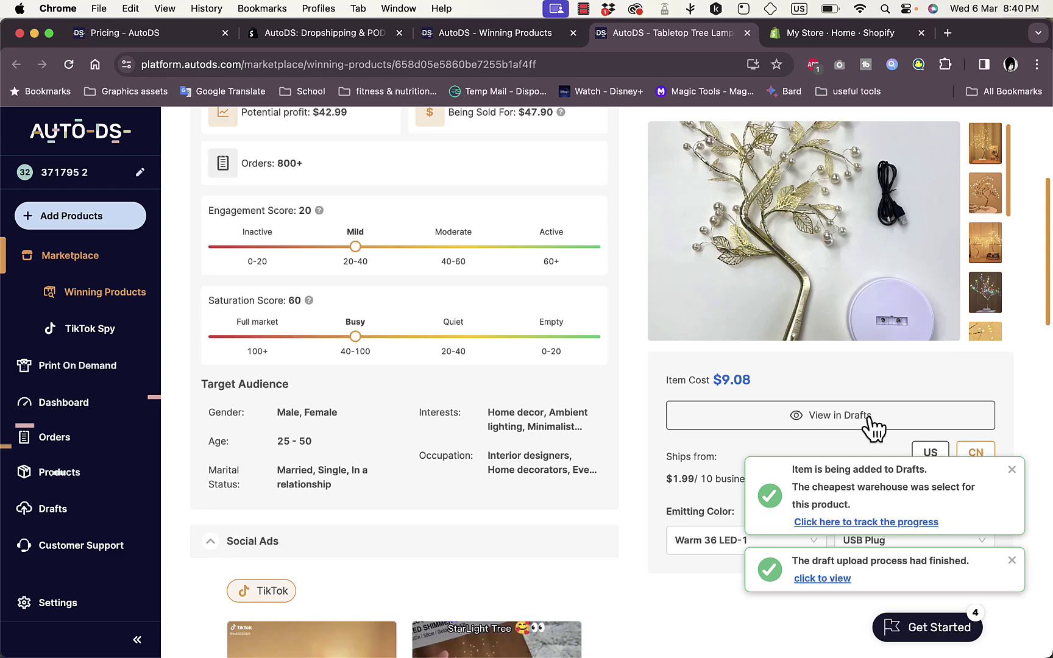
# Go to Drafts, clear both notifications, and expand the Tabletop Tree Lamp draft
pyautogui.click(51, 507)
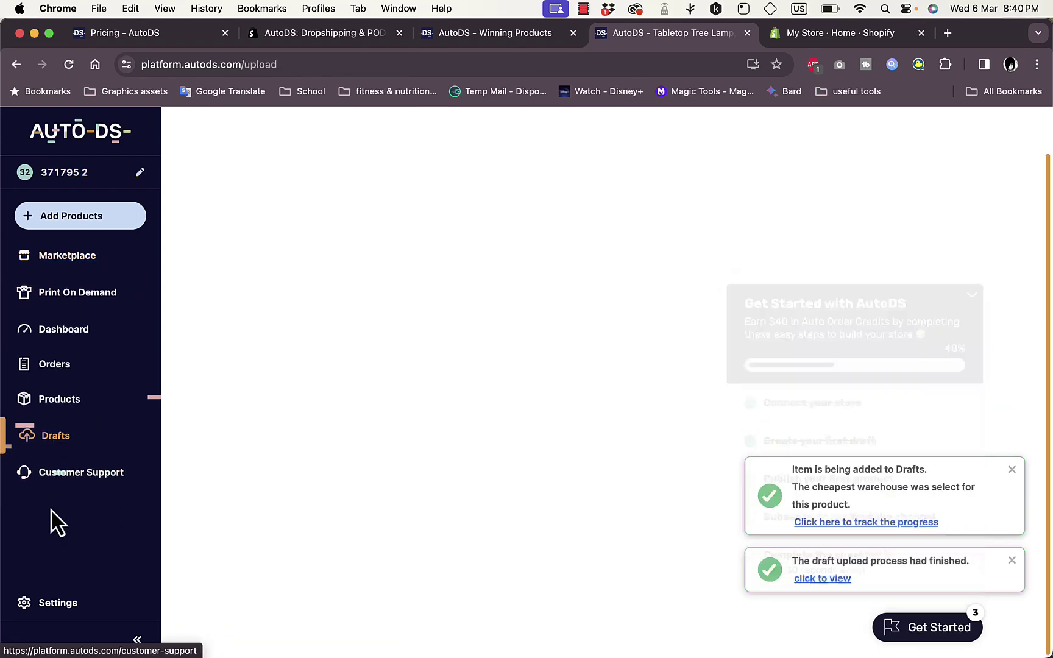
pyautogui.click(1011, 470)
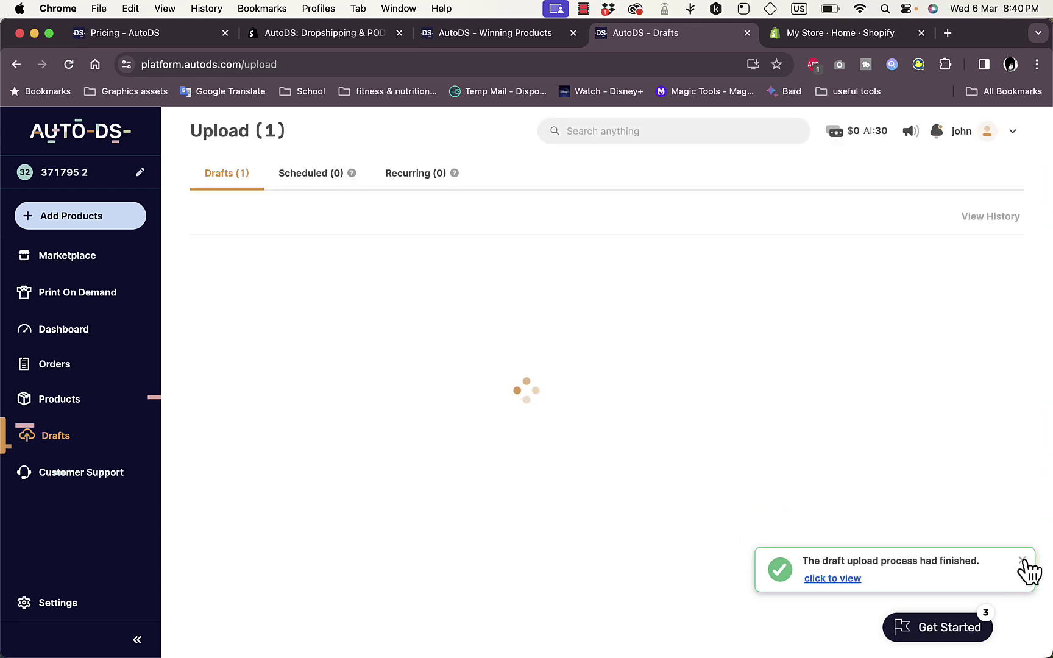
pyautogui.click(1022, 561)
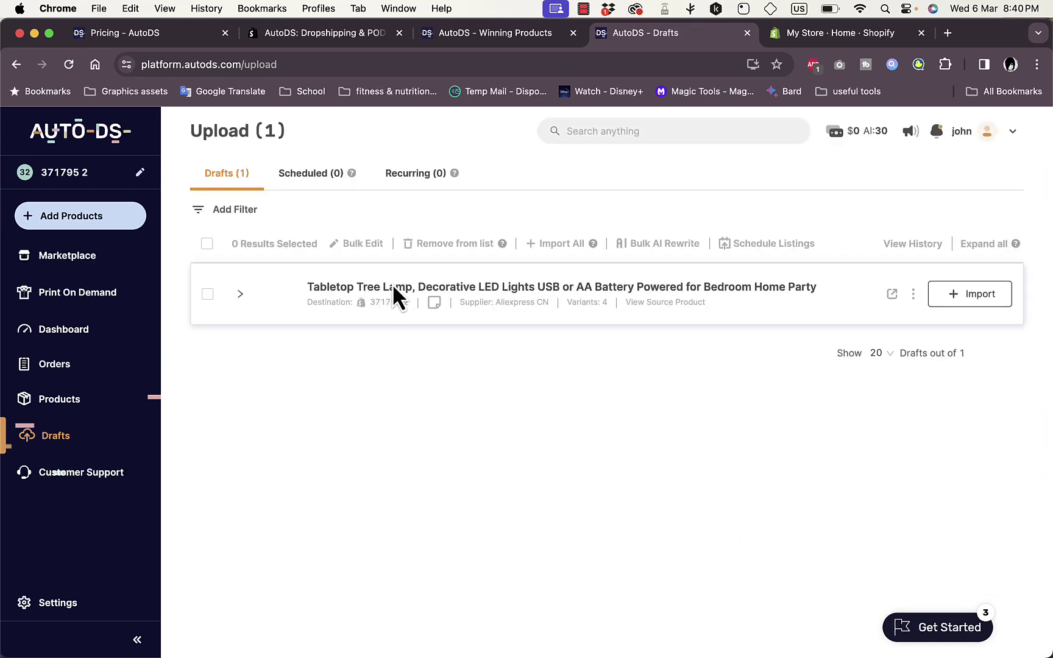
pyautogui.click(240, 295)
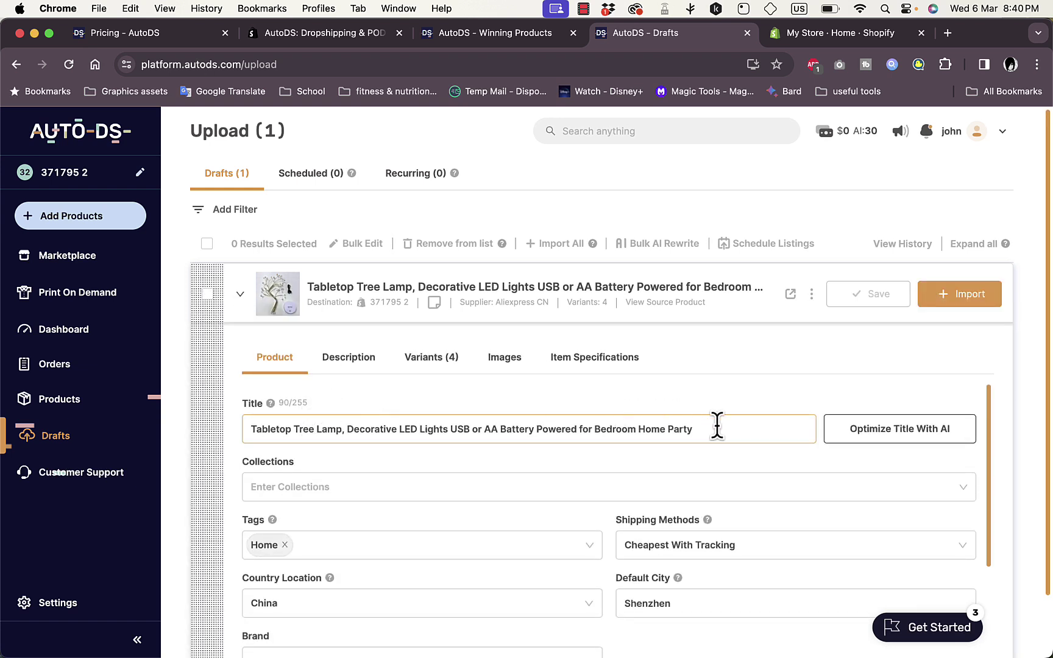
# Delete the title words after 'Tabletop Tree Lamp', leaving an 18-character title
pyautogui.moveTo(731, 423); pyautogui.dragTo(439, 430)
pyautogui.click(444, 435)
pyautogui.keyDown('shift'); pyautogui.click(454, 431); pyautogui.keyUp('shift')
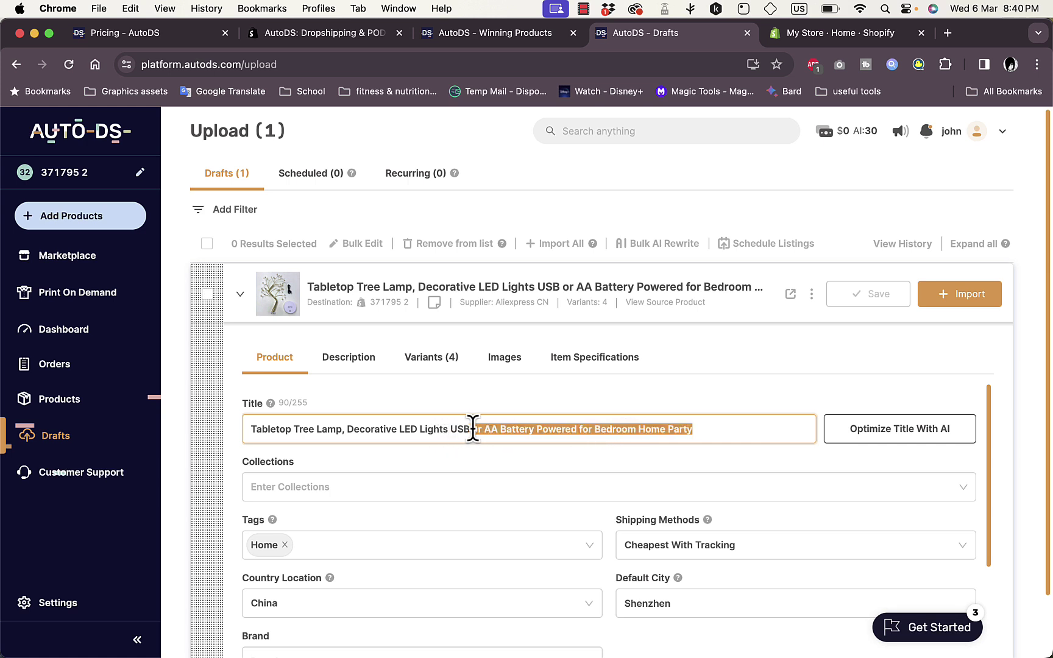
pyautogui.keyDown('shift'); pyautogui.click(351, 428); pyautogui.keyUp('shift')
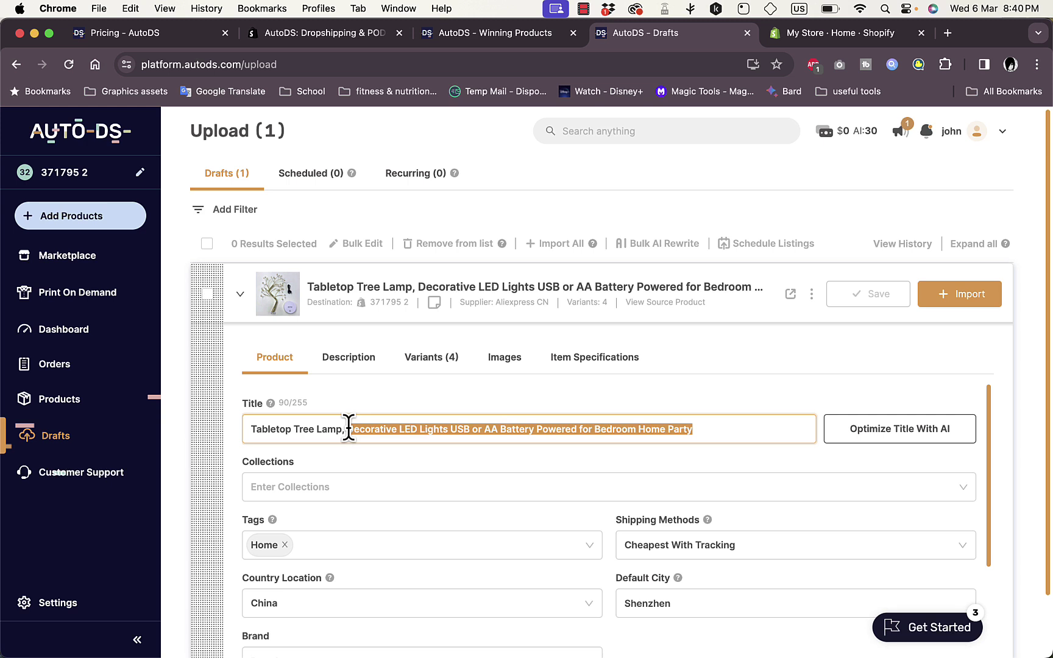
pyautogui.press('BackSpace')
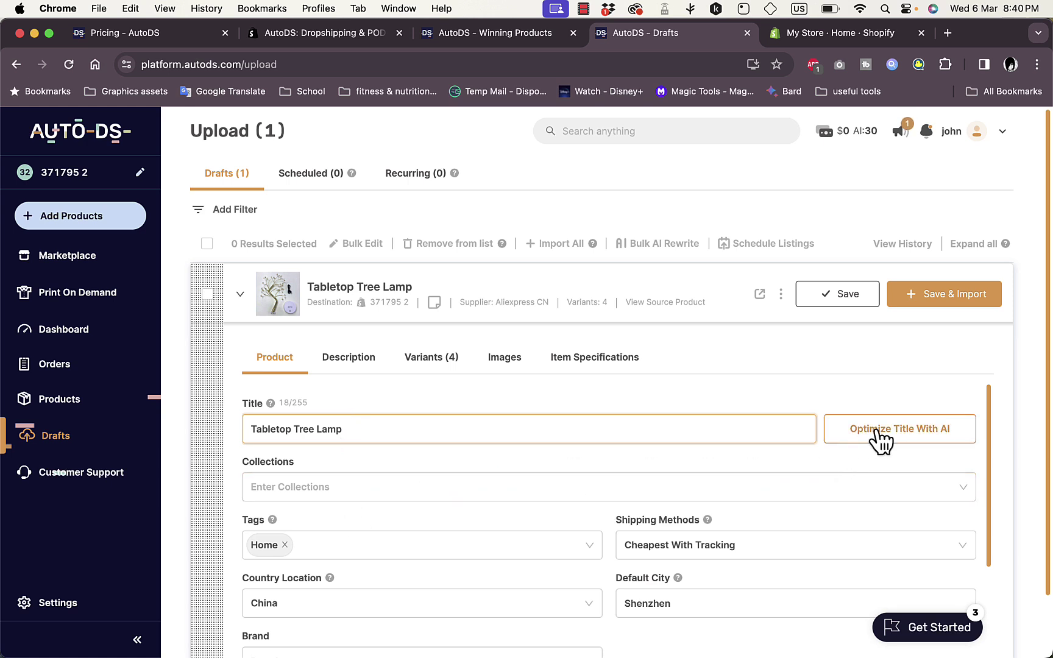
# Add a 'desk' tag to the Tabletop Tree Lamp draft alongside Home
pyautogui.scroll(-3, 472, 496)
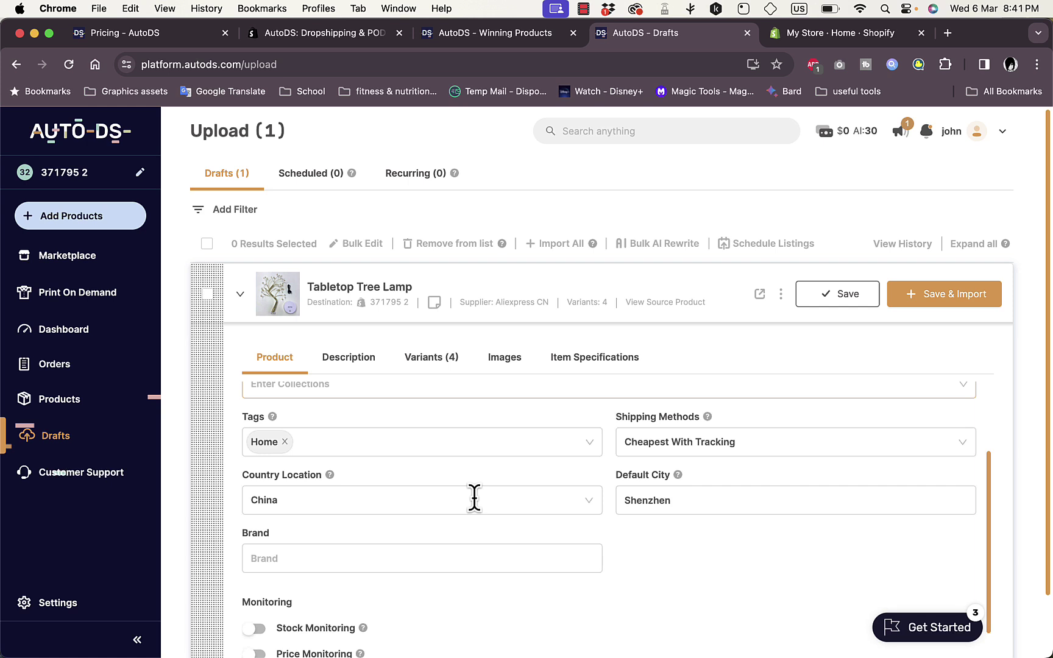
pyautogui.click(418, 414)
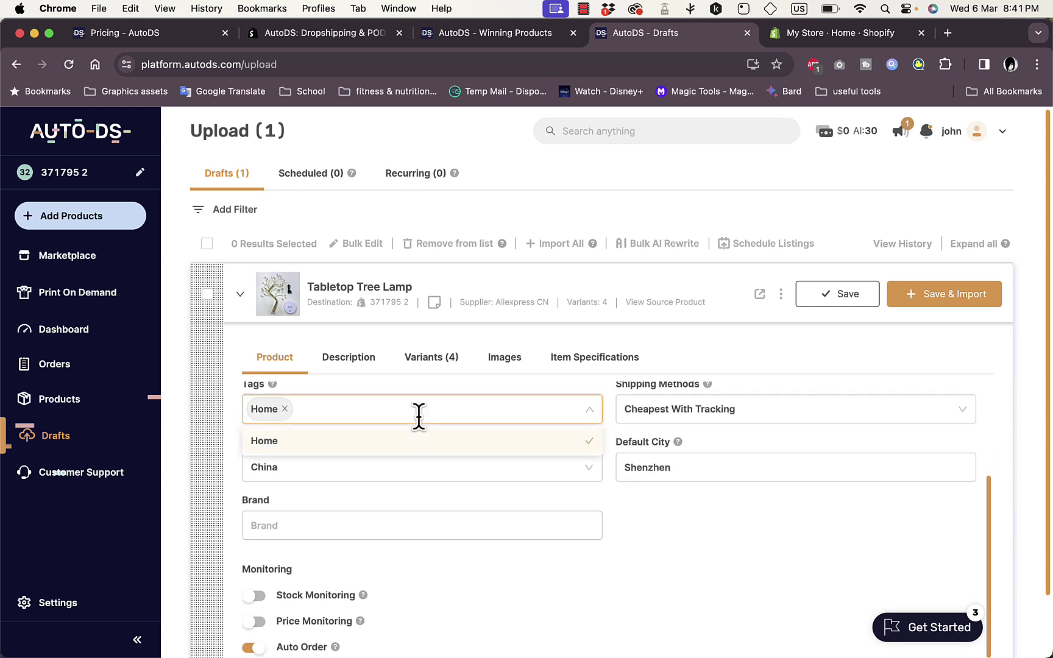
pyautogui.write('desk')
pyautogui.press('Return')
pyautogui.click(759, 541)
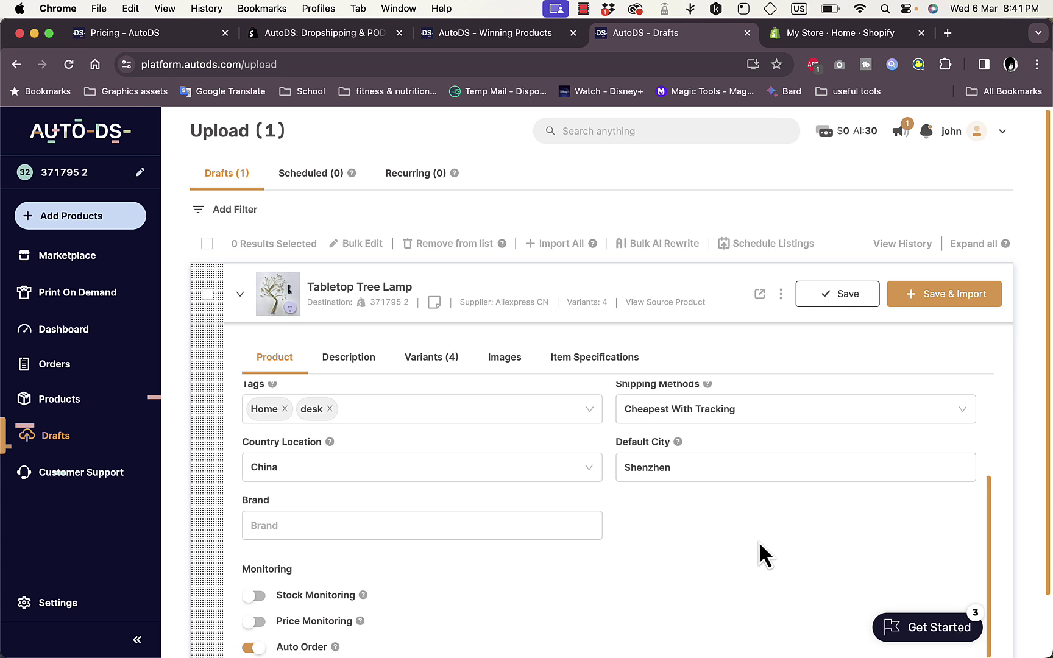
# Keep Cheapest With Tracking as the shipping method and focus the Brand field
pyautogui.scroll(1, 756, 414)
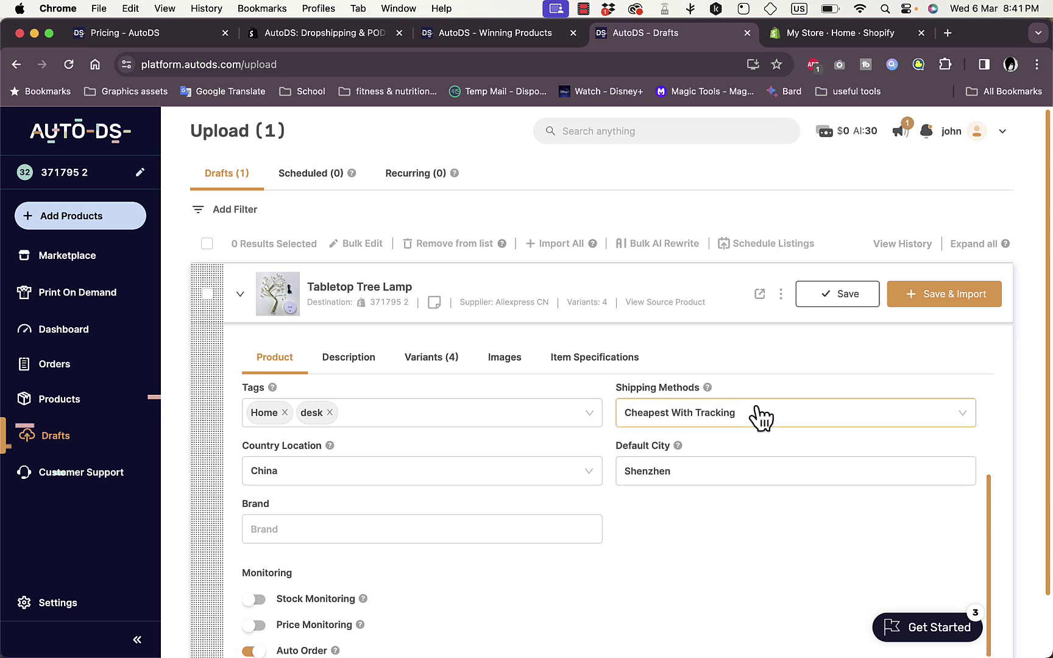
pyautogui.scroll(1, 759, 418)
pyautogui.click(776, 452)
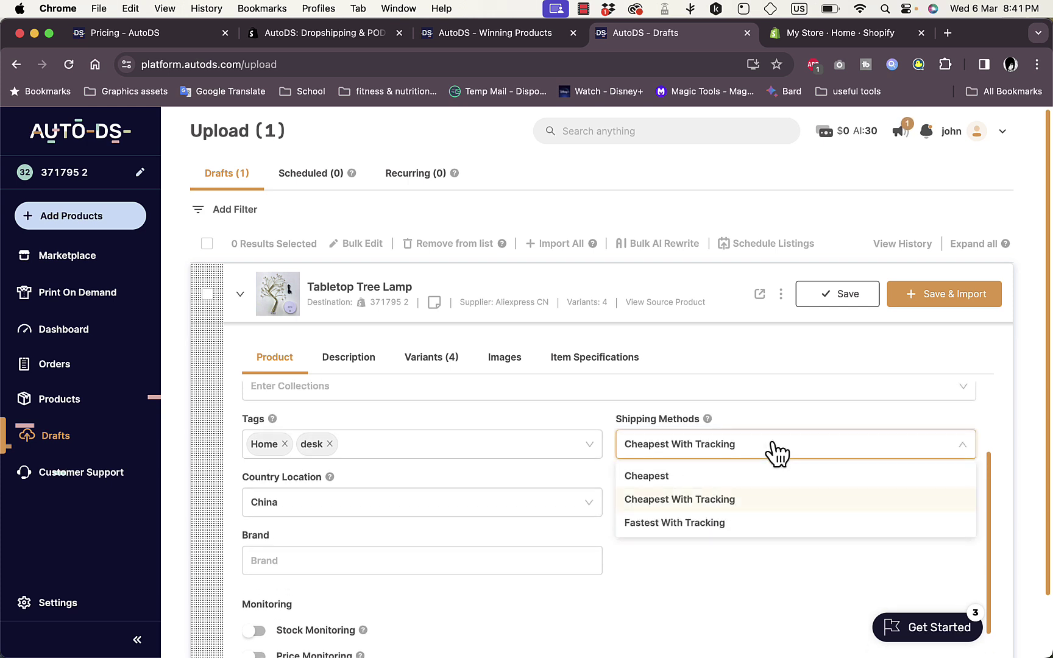
pyautogui.click(697, 576)
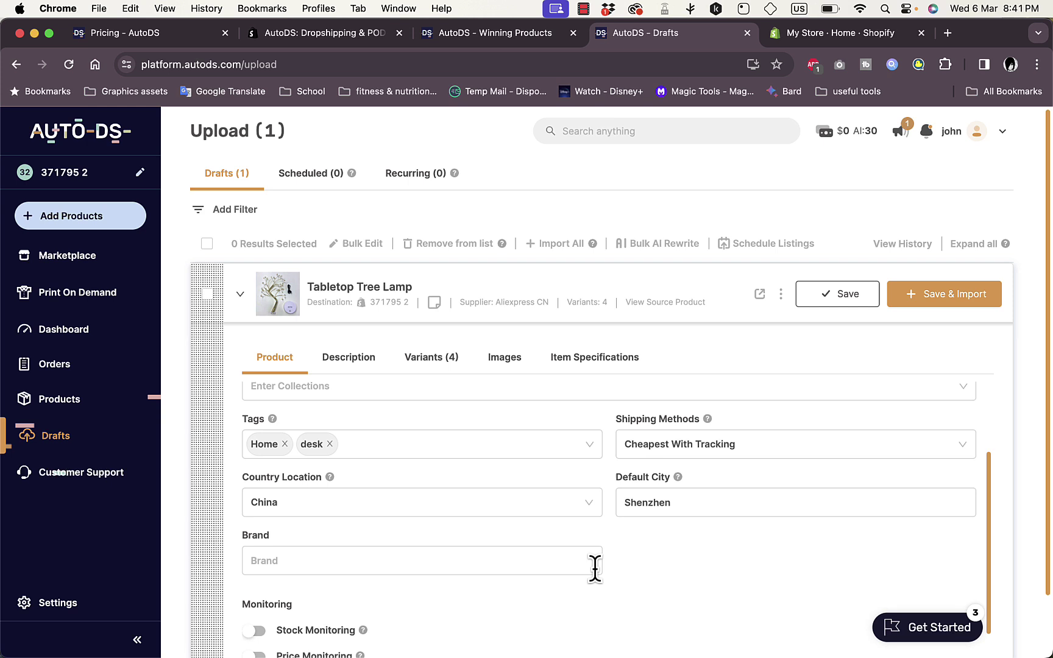
pyautogui.scroll(-3, 585, 557)
pyautogui.click(469, 502)
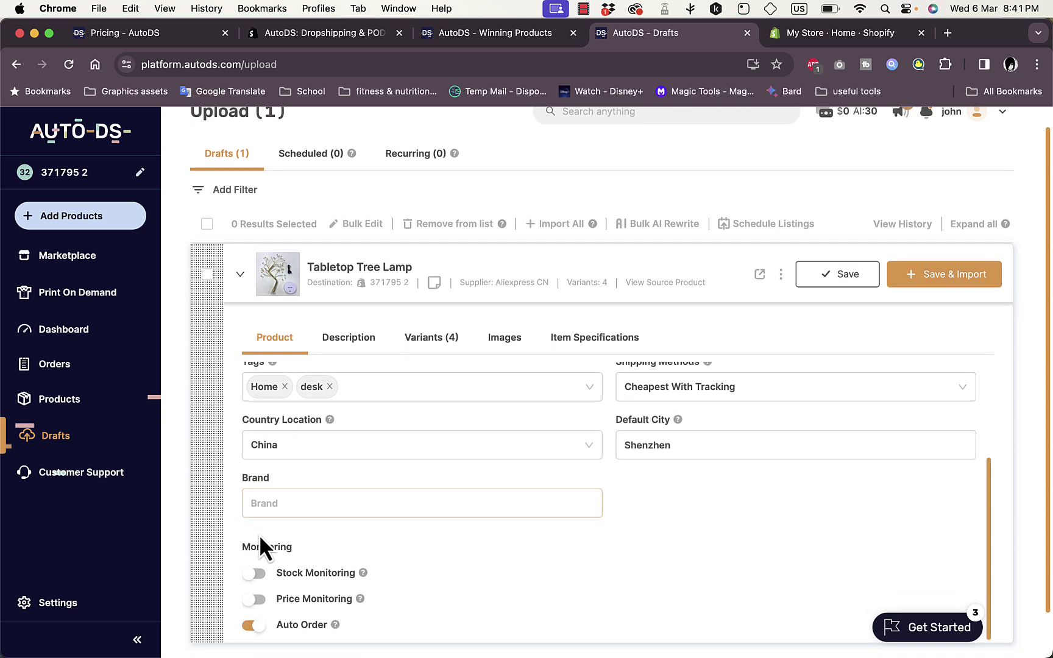
pyautogui.click(254, 573)
pyautogui.scroll(6, 526, 572)
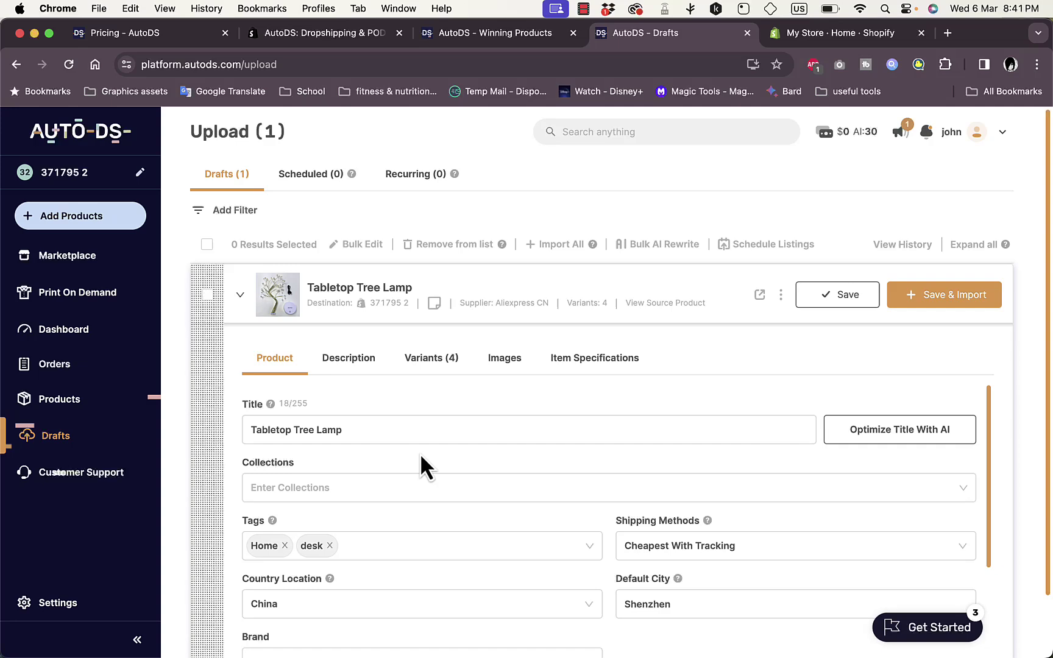
# Review the lamp's description and select all four variants
pyautogui.click(353, 362)
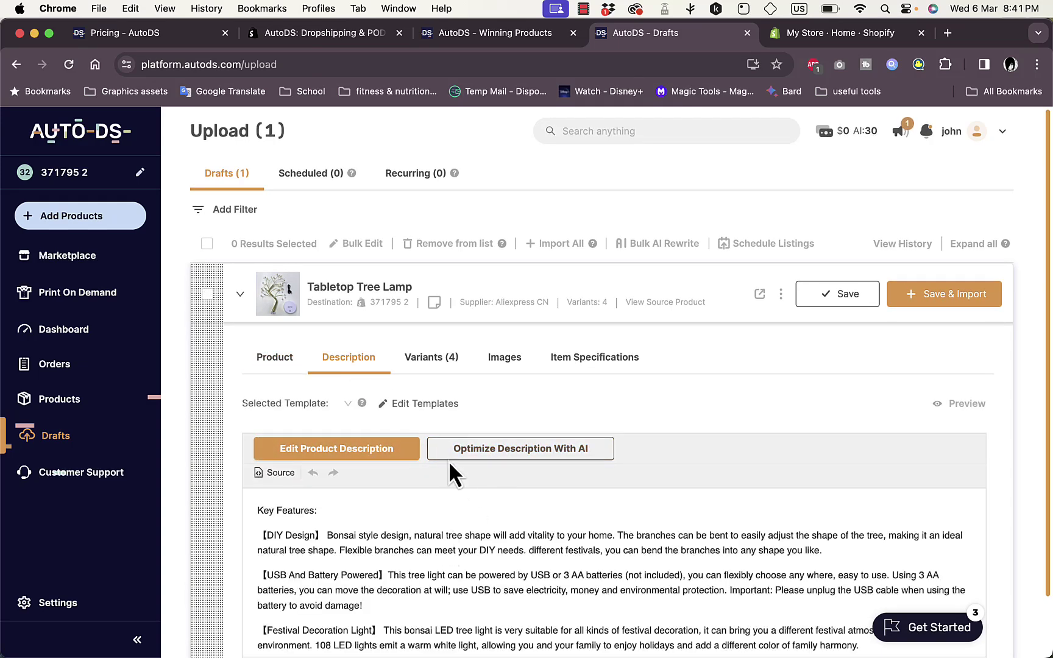
pyautogui.click(436, 373)
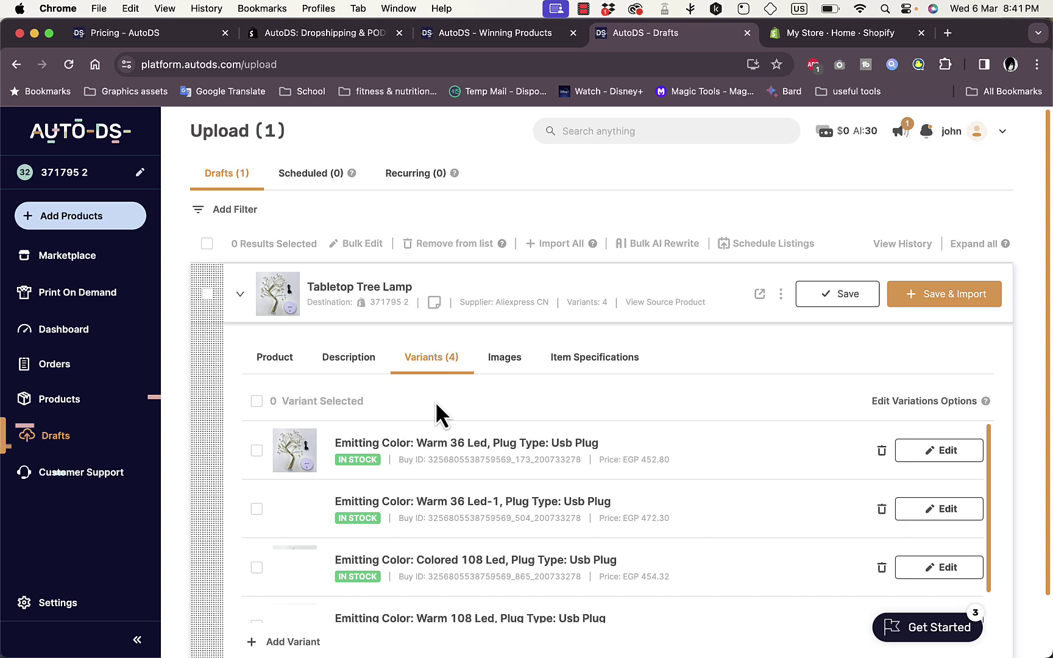
pyautogui.scroll(-2, 336, 452)
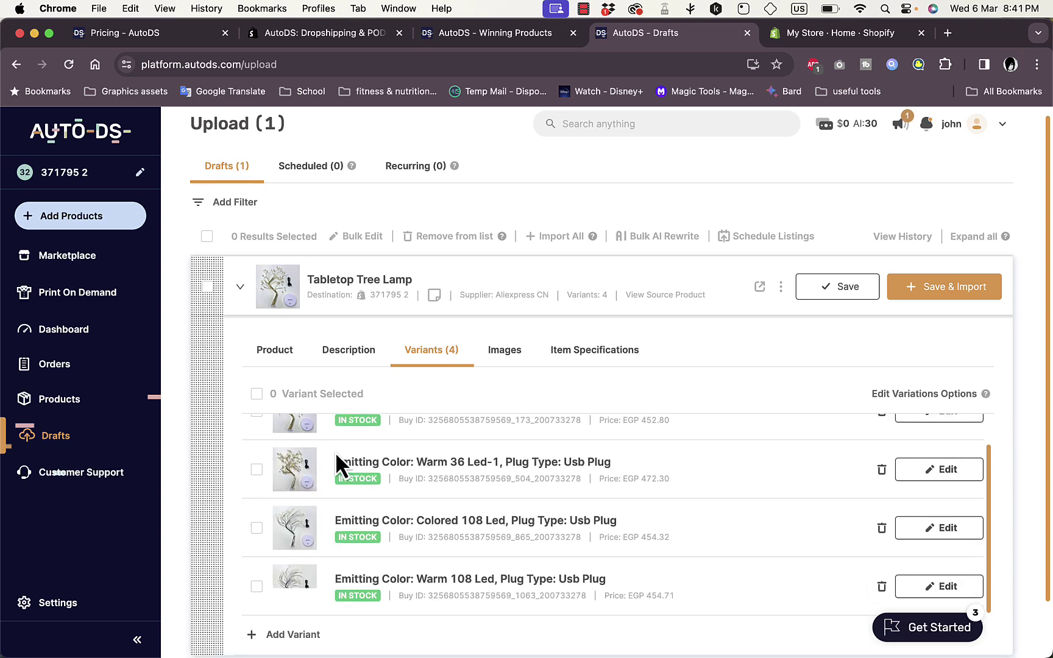
pyautogui.scroll(-2, 305, 572)
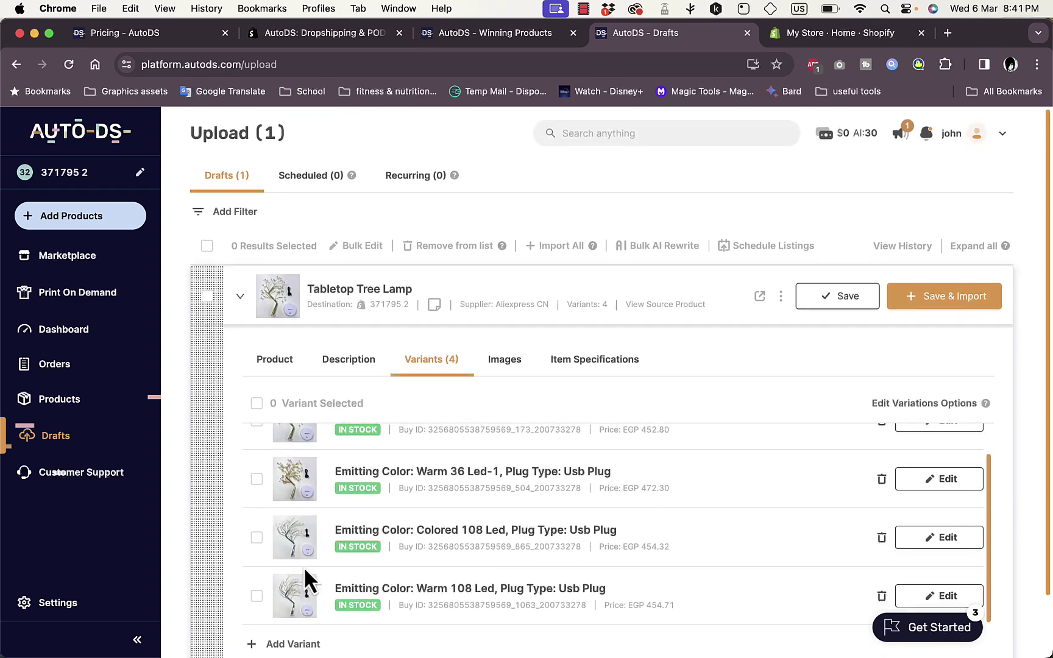
pyautogui.click(256, 402)
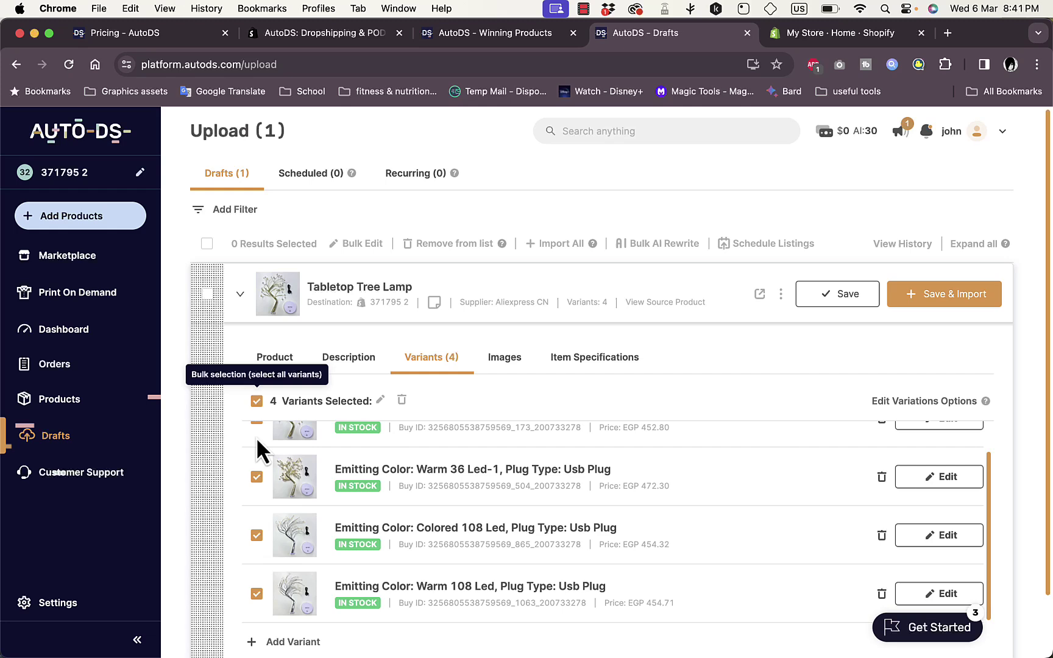
pyautogui.scroll(1, 260, 461)
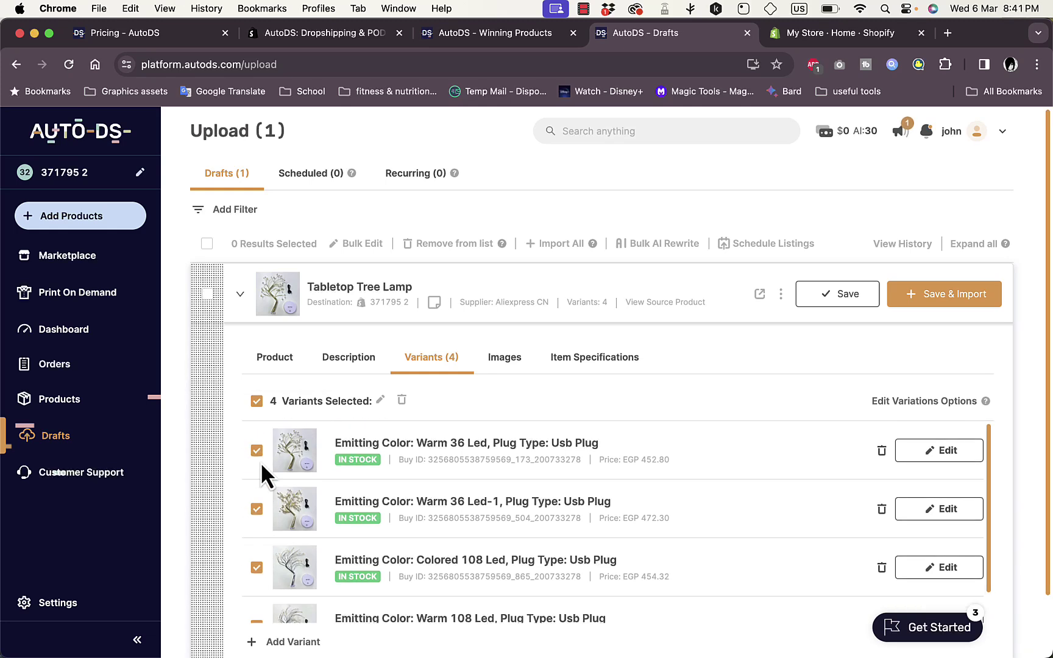
# Select all ten product images in the Images tab
pyautogui.click(505, 358)
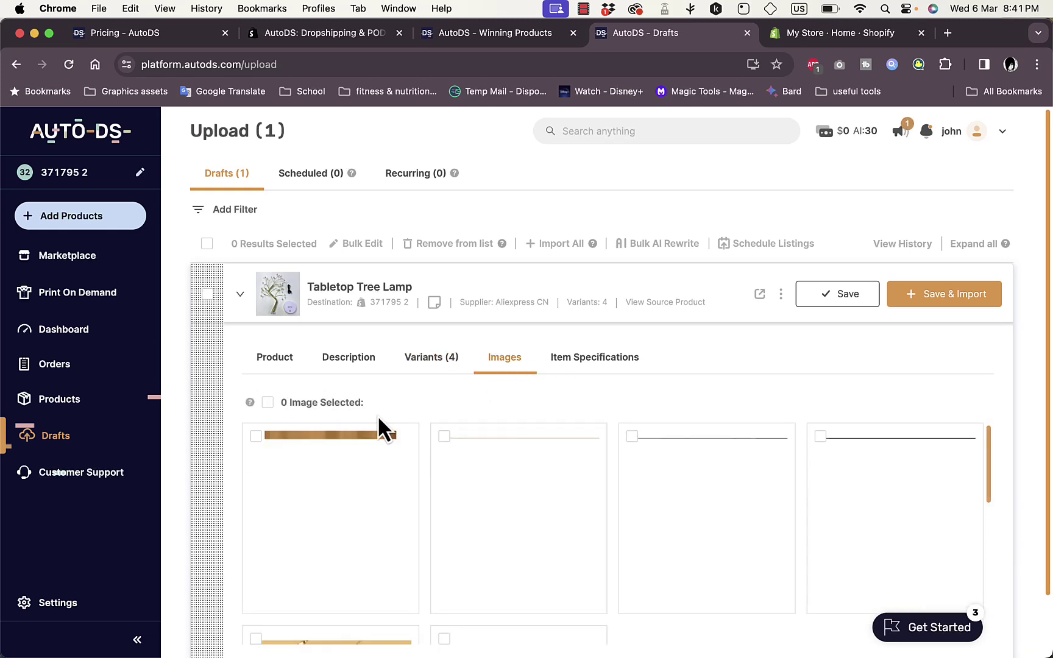
pyautogui.scroll(-2, 460, 405)
pyautogui.moveTo(460, 403)
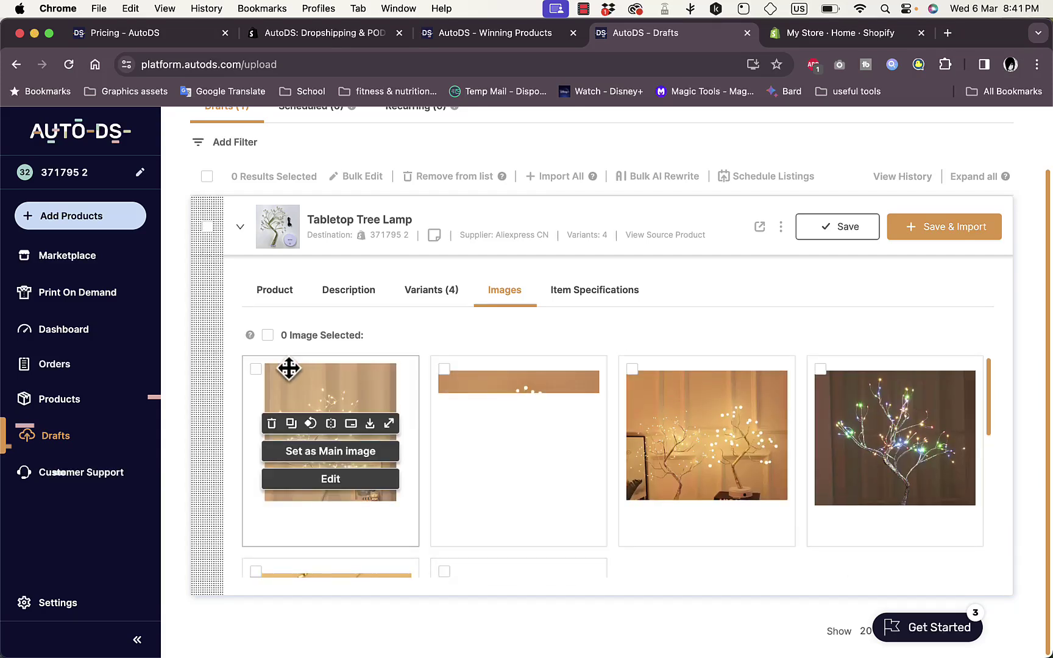
pyautogui.click(267, 335)
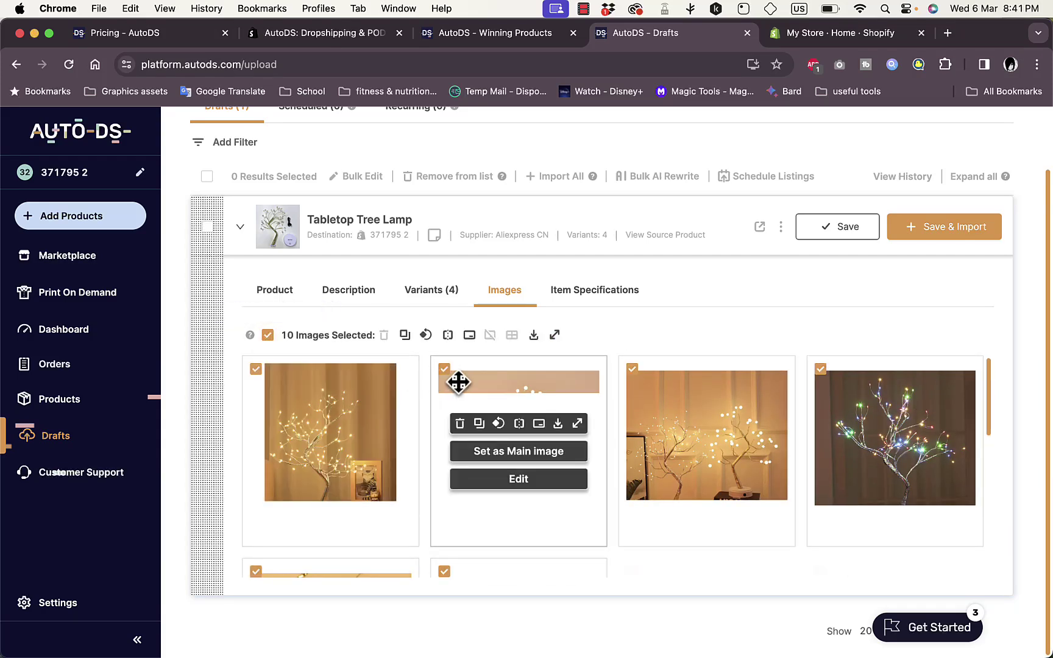
# Look through the item specifications, then save the Tabletop Tree Lamp draft
pyautogui.click(576, 296)
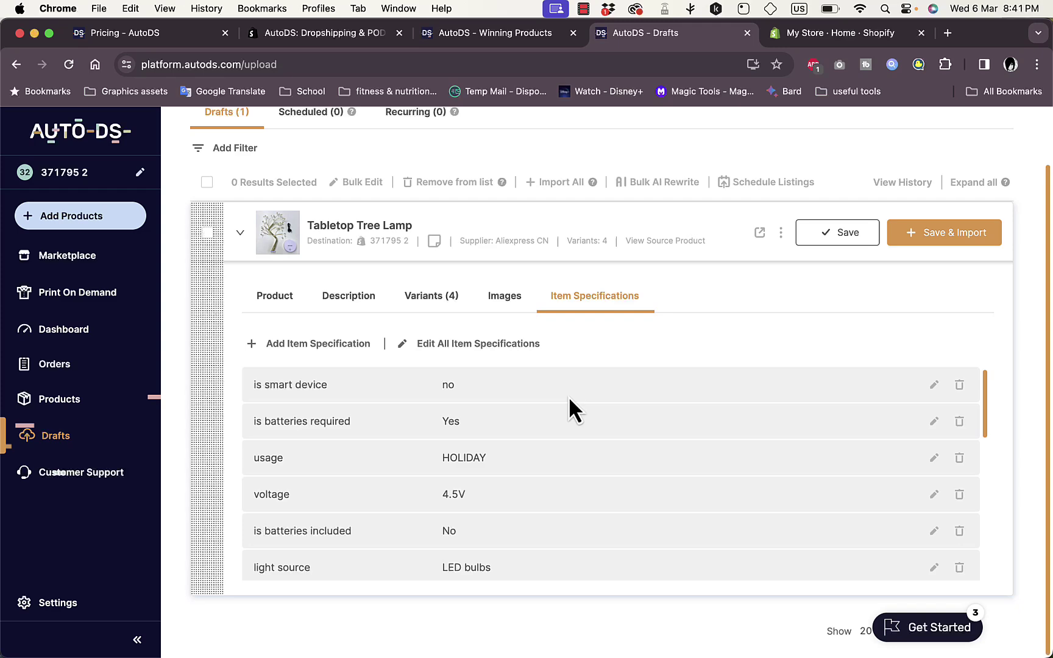
pyautogui.scroll(-10, 570, 412)
pyautogui.scroll(12, 571, 412)
pyautogui.scroll(-2, 570, 411)
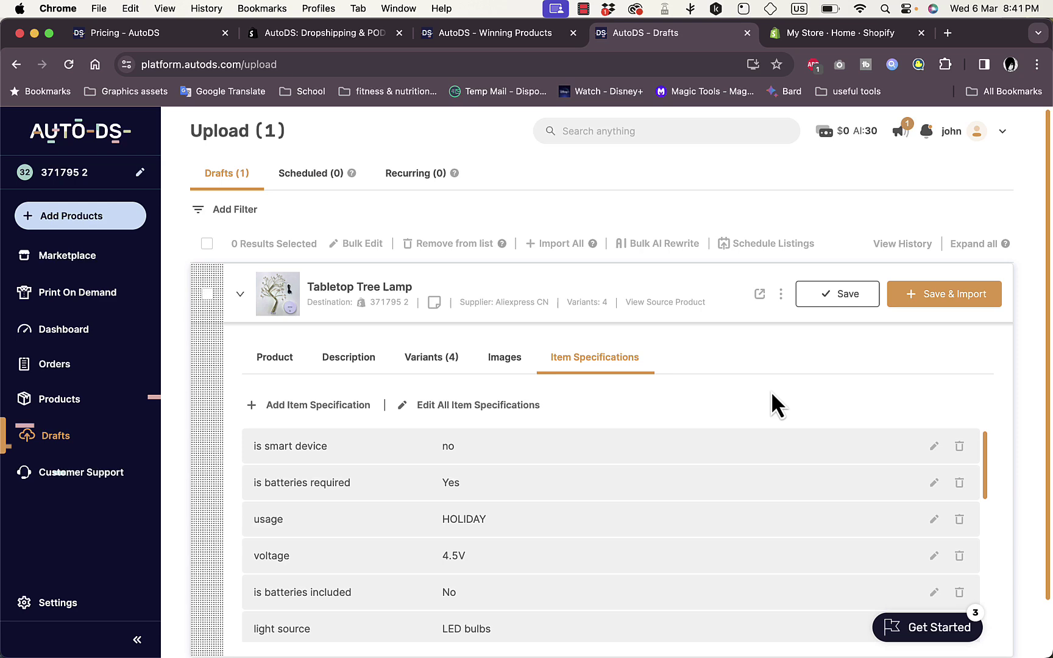
pyautogui.scroll(-2, 771, 390)
pyautogui.scroll(2, 771, 390)
pyautogui.click(830, 296)
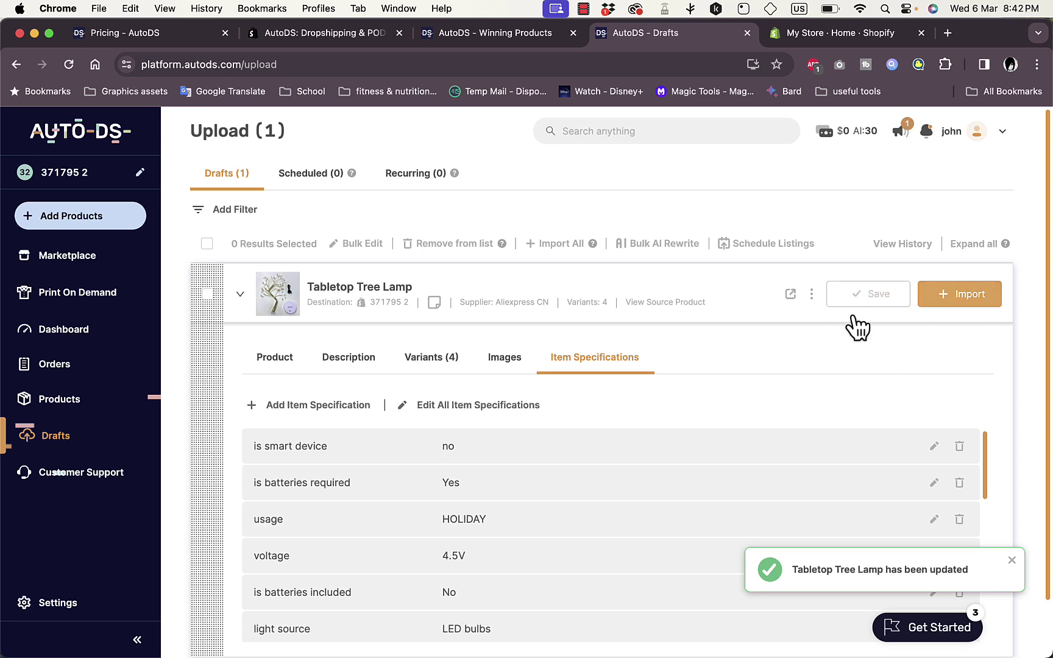
# Import the lamp draft to the store and view the import details showing Completed 2/2
pyautogui.click(957, 299)
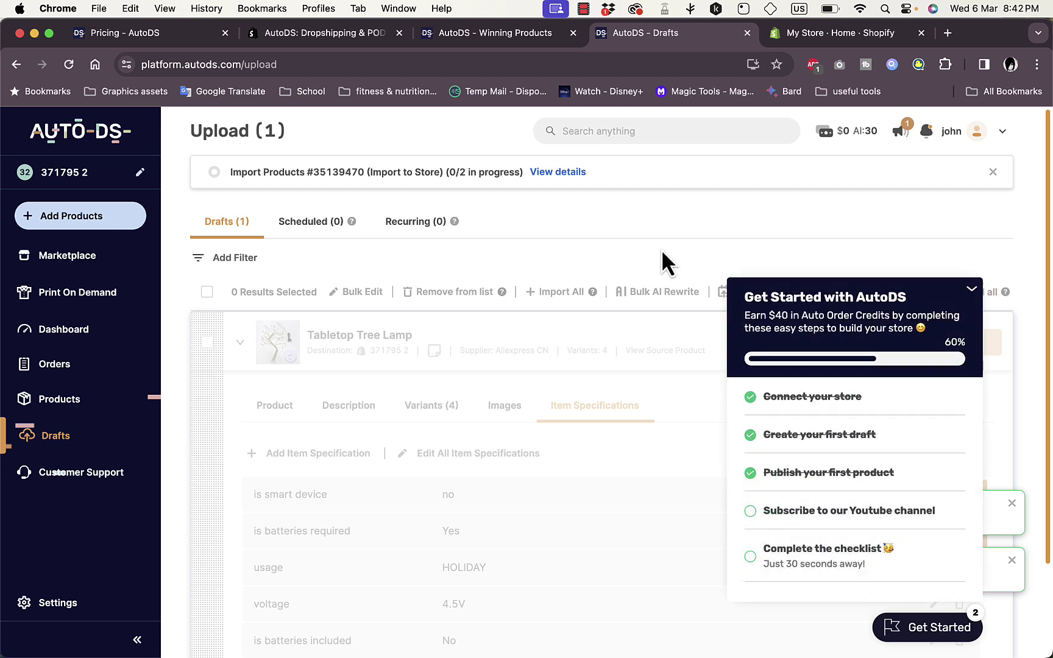
pyautogui.click(971, 289)
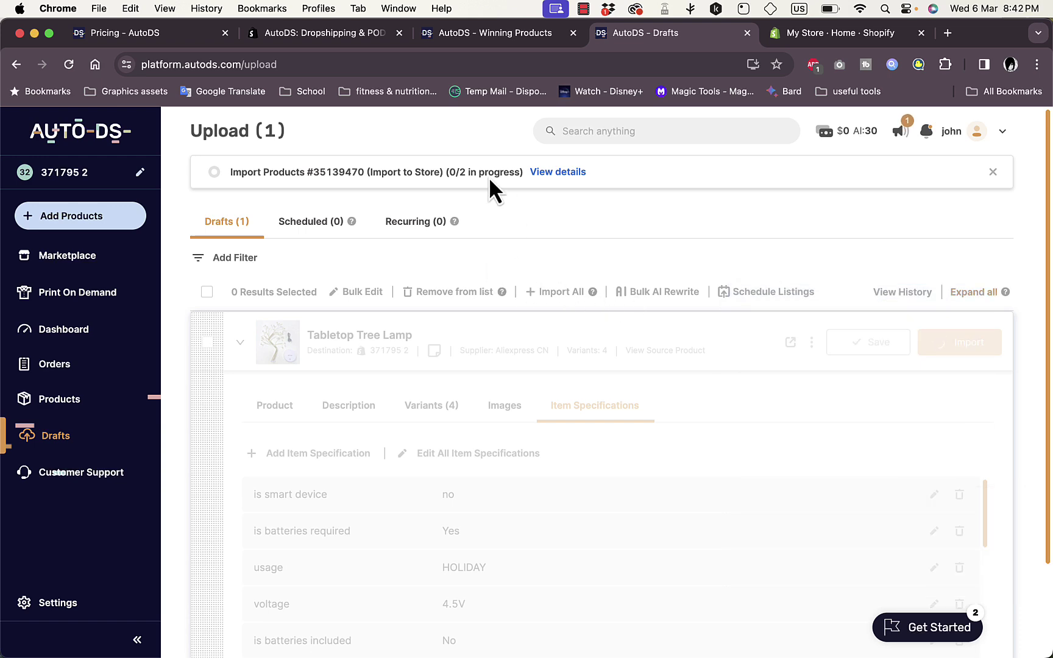
pyautogui.click(557, 174)
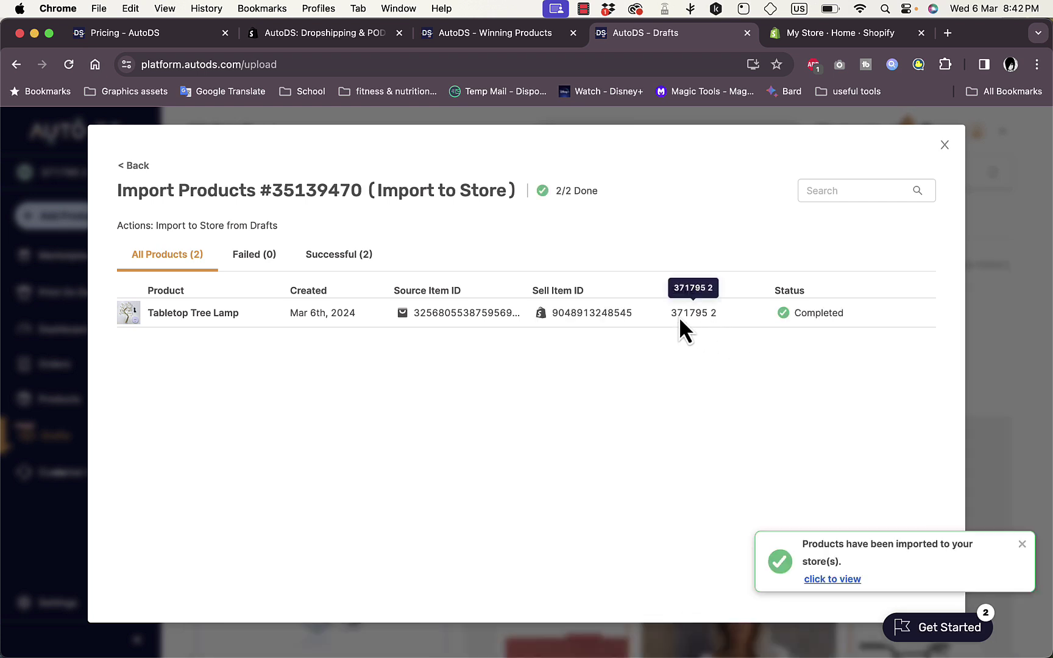
# Open Tabletop Tree Lamp in Shopify Products and scroll to its four variant prices (E£452.80–E£472.30)
pyautogui.click(806, 43)
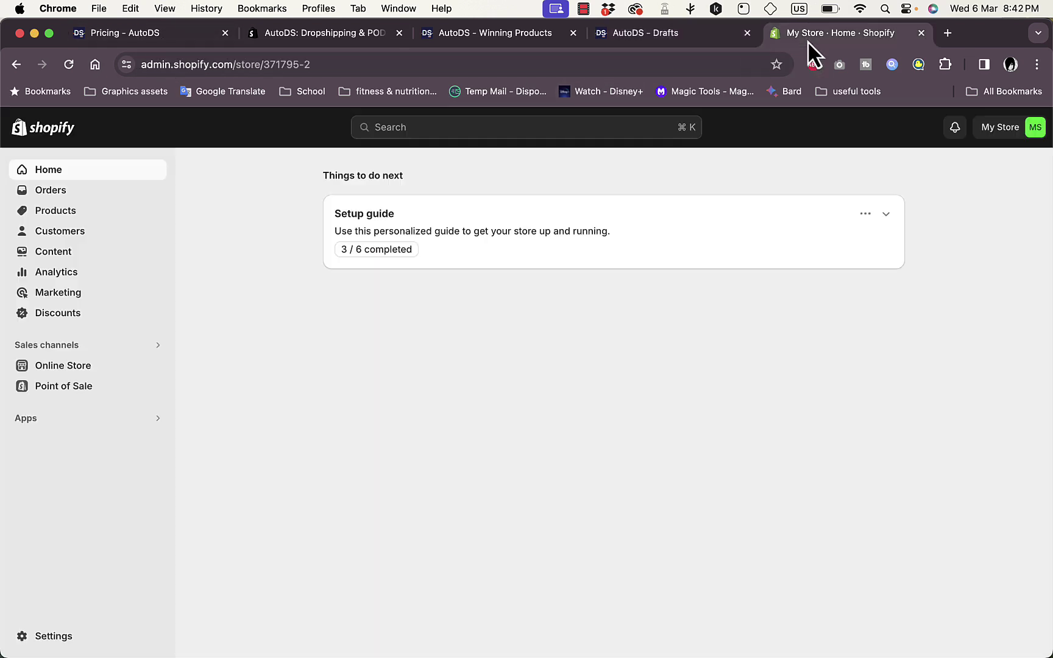
pyautogui.click(57, 213)
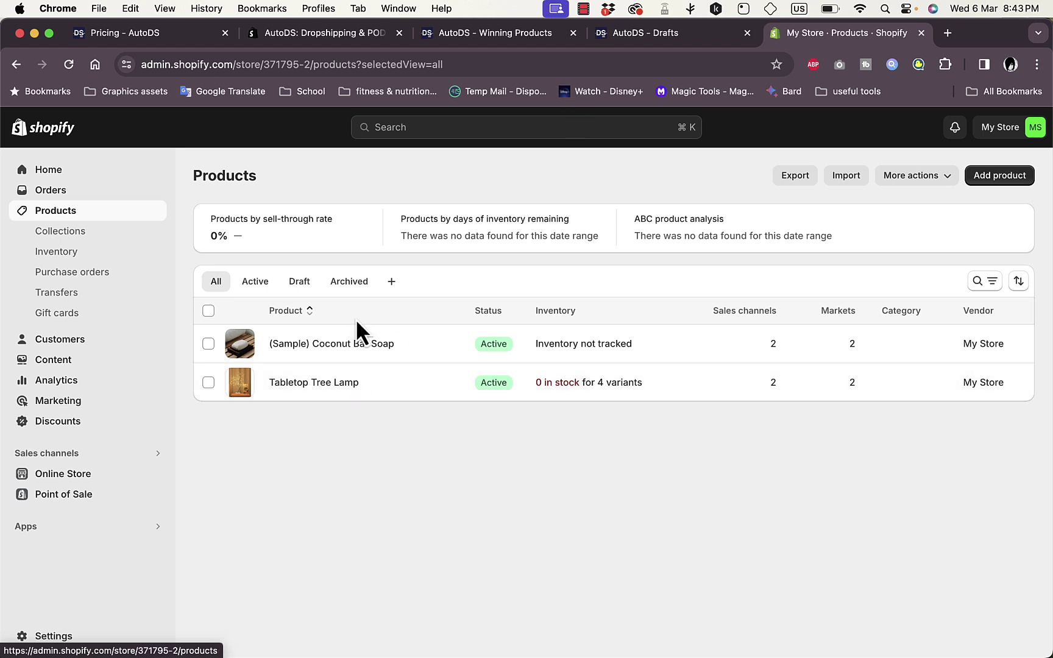
pyautogui.click(323, 383)
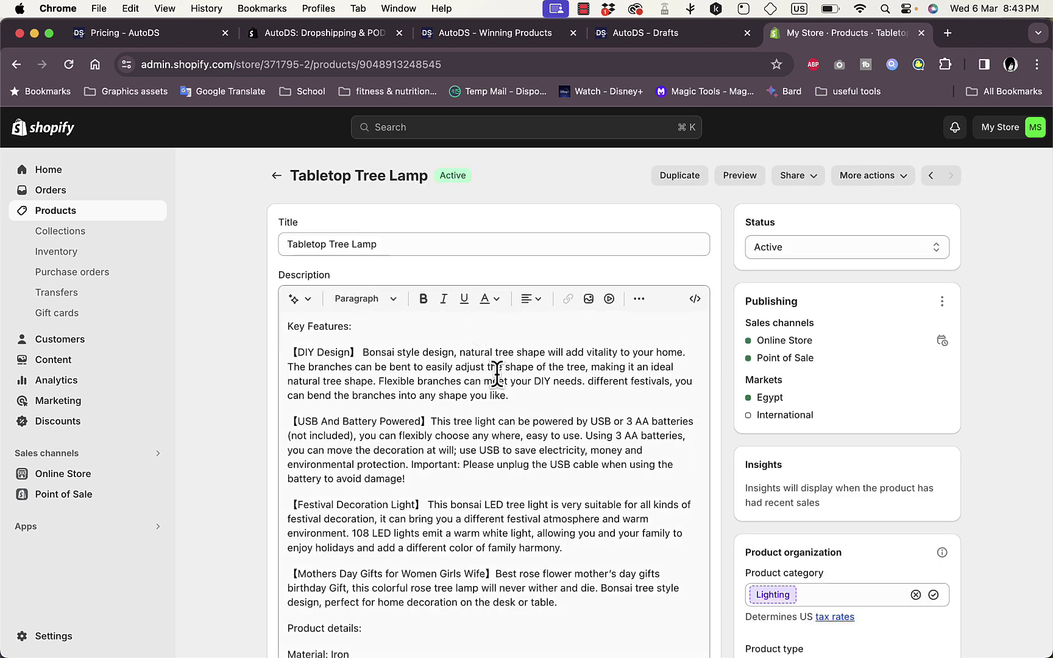
pyautogui.scroll(-15, 524, 378)
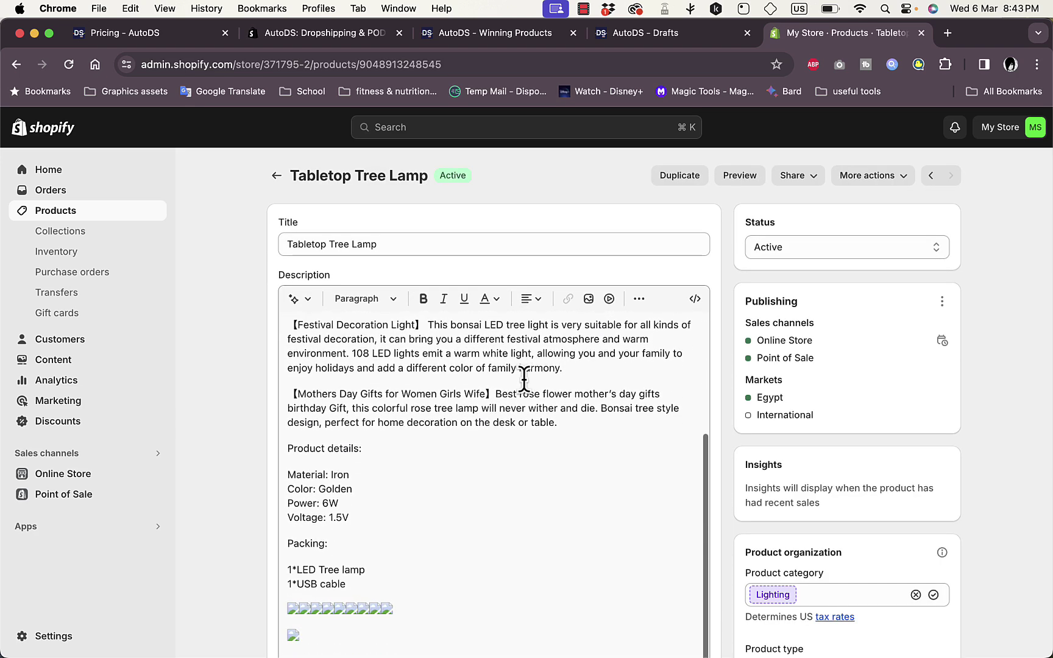
pyautogui.scroll(-4, 524, 379)
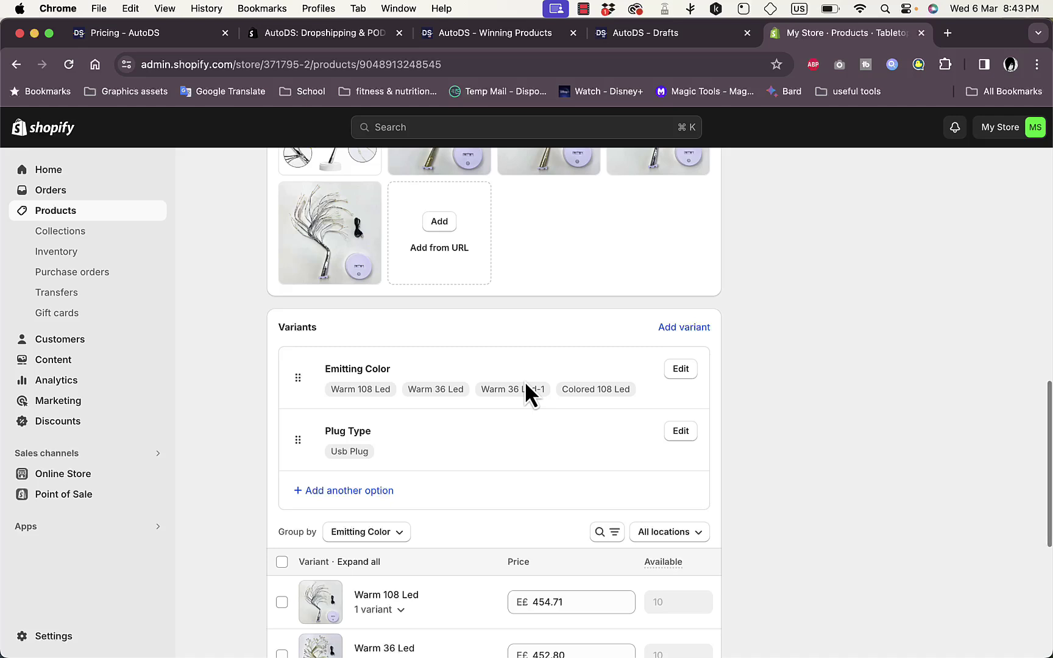
pyautogui.scroll(-8, 525, 381)
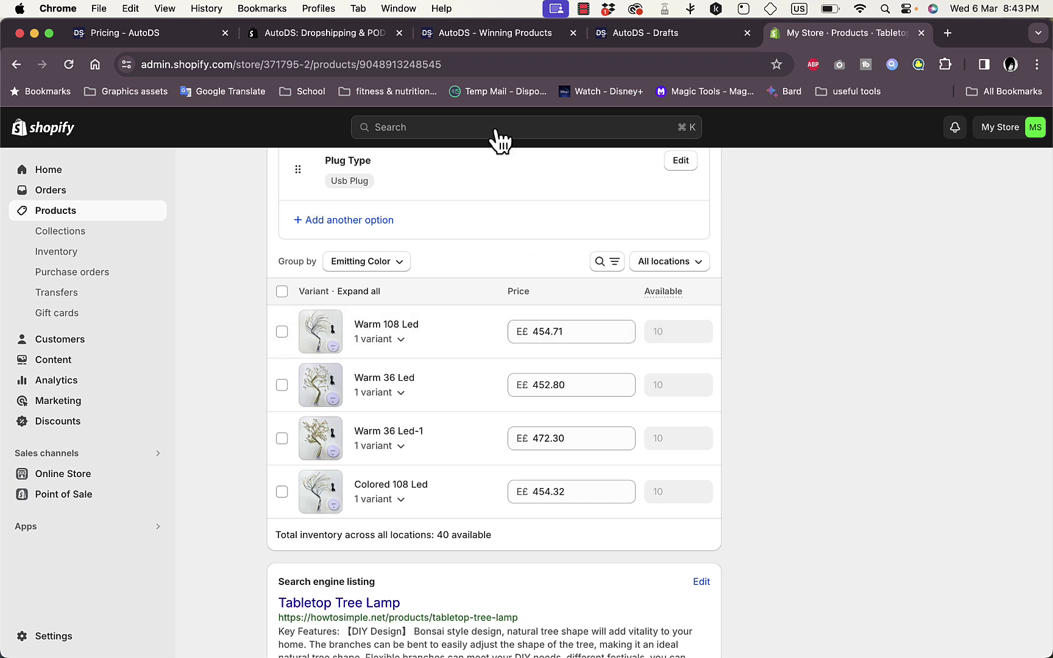
pyautogui.click(651, 38)
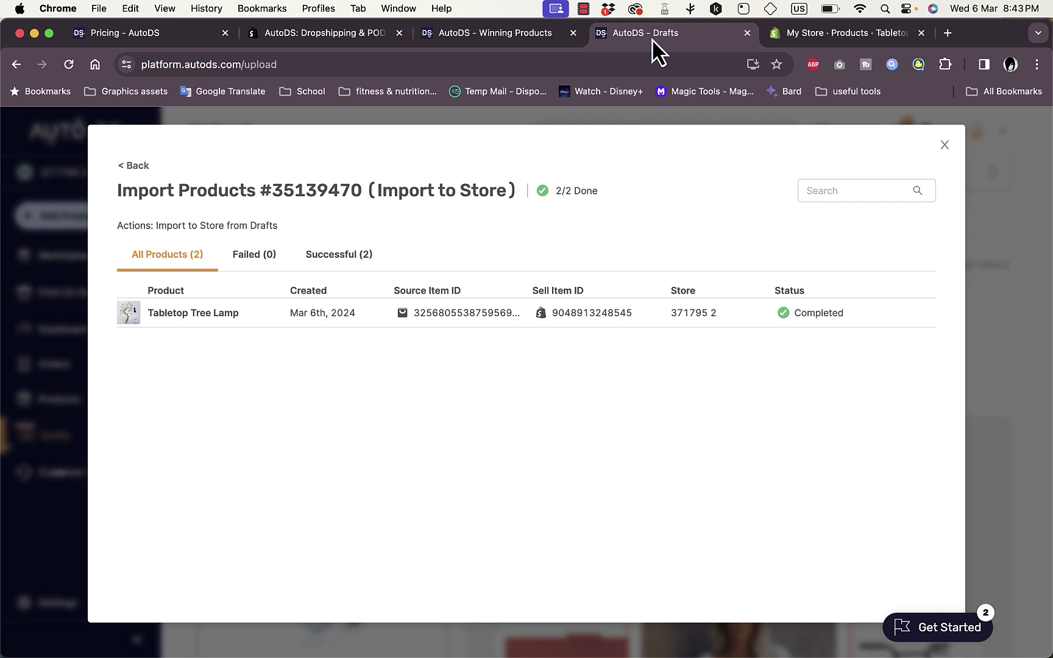
pyautogui.click(502, 32)
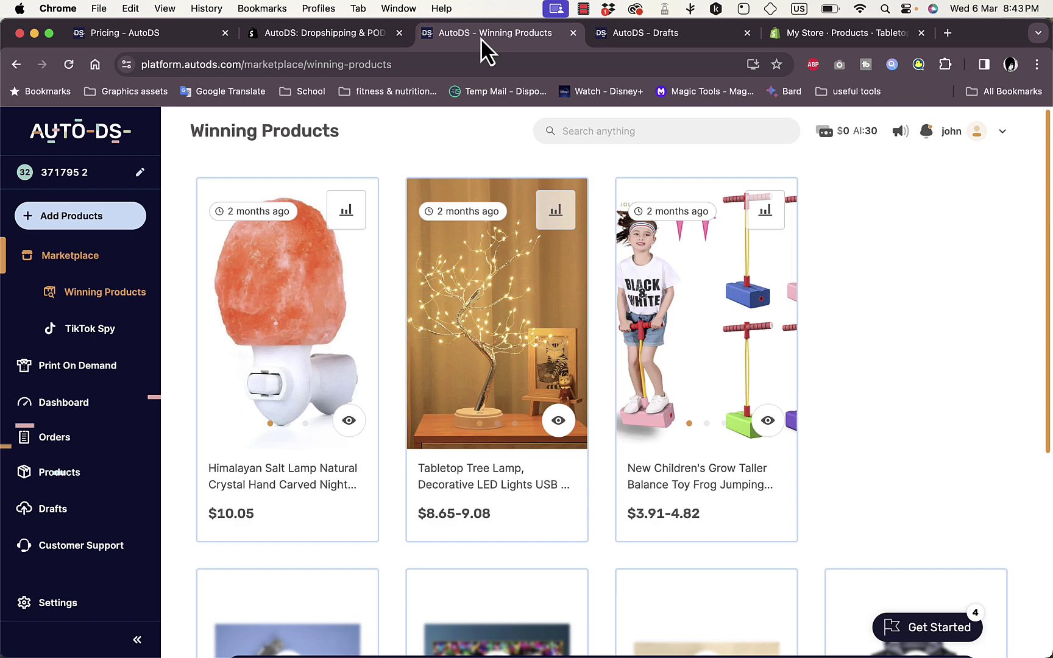
pyautogui.click(345, 36)
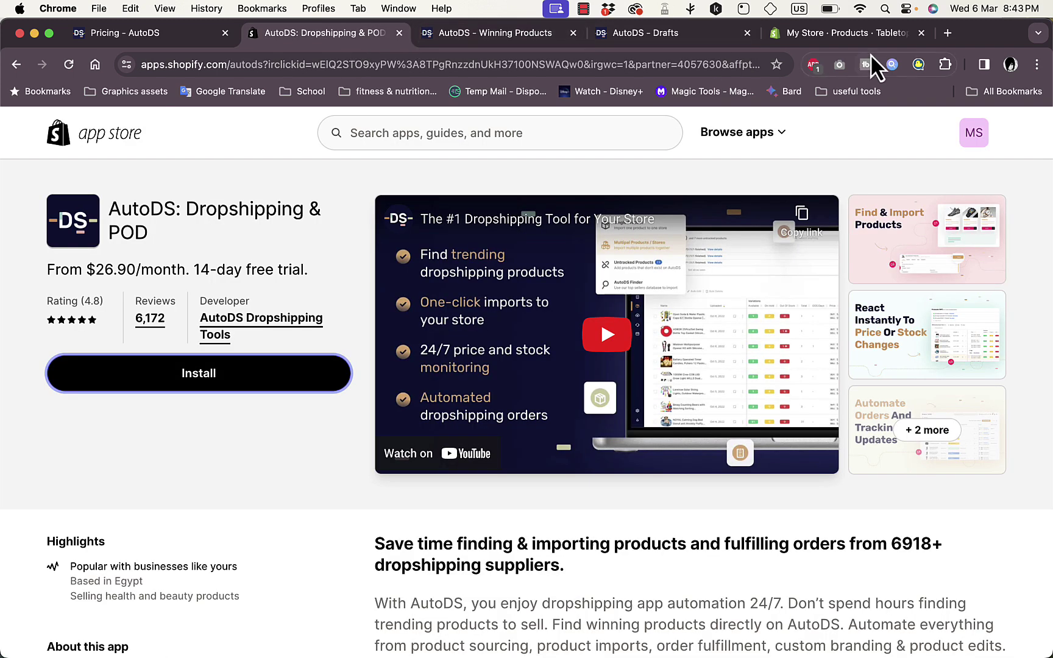
pyautogui.click(854, 39)
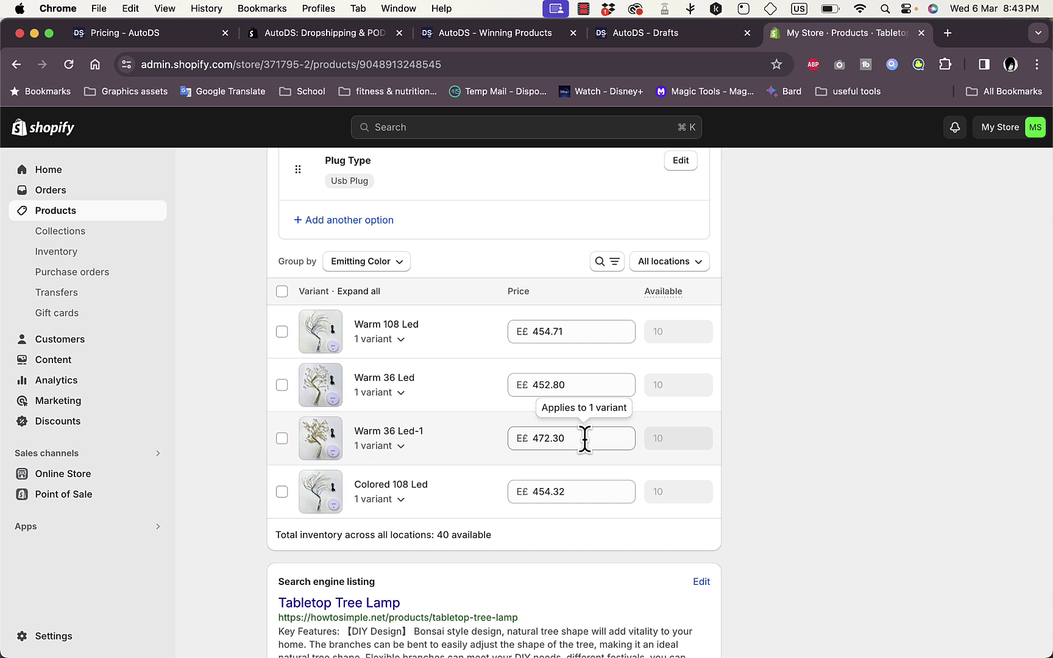
# Set Warm 108 Led, Warm 36 Led, Warm 36 Led-1 and Colored 108 Led prices to 700
pyautogui.click(571, 331)
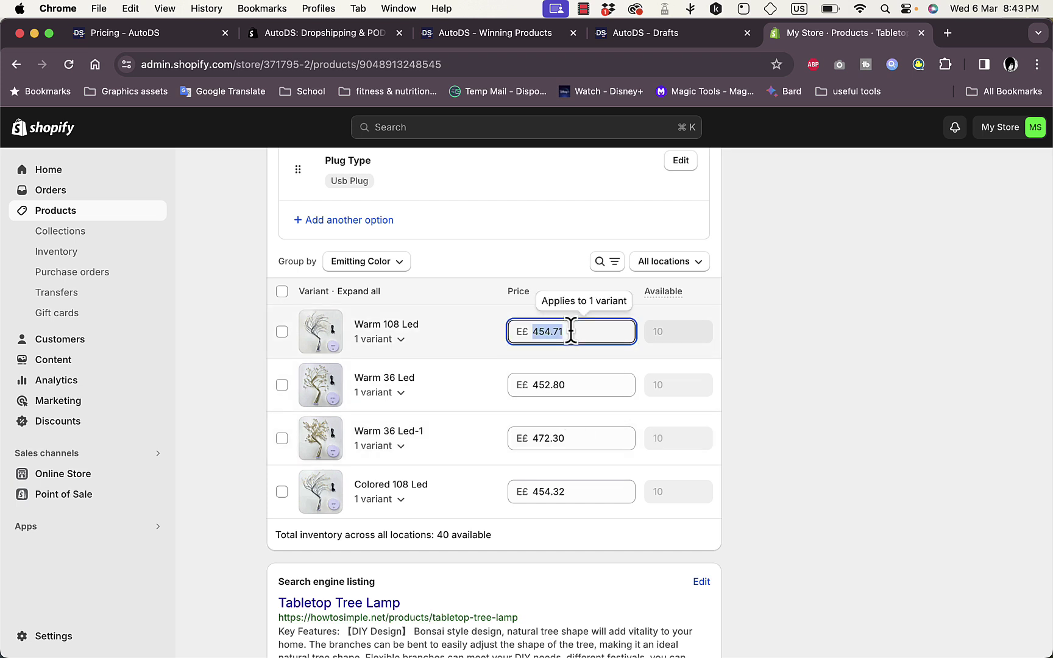
pyautogui.write('700')
pyautogui.click(545, 375)
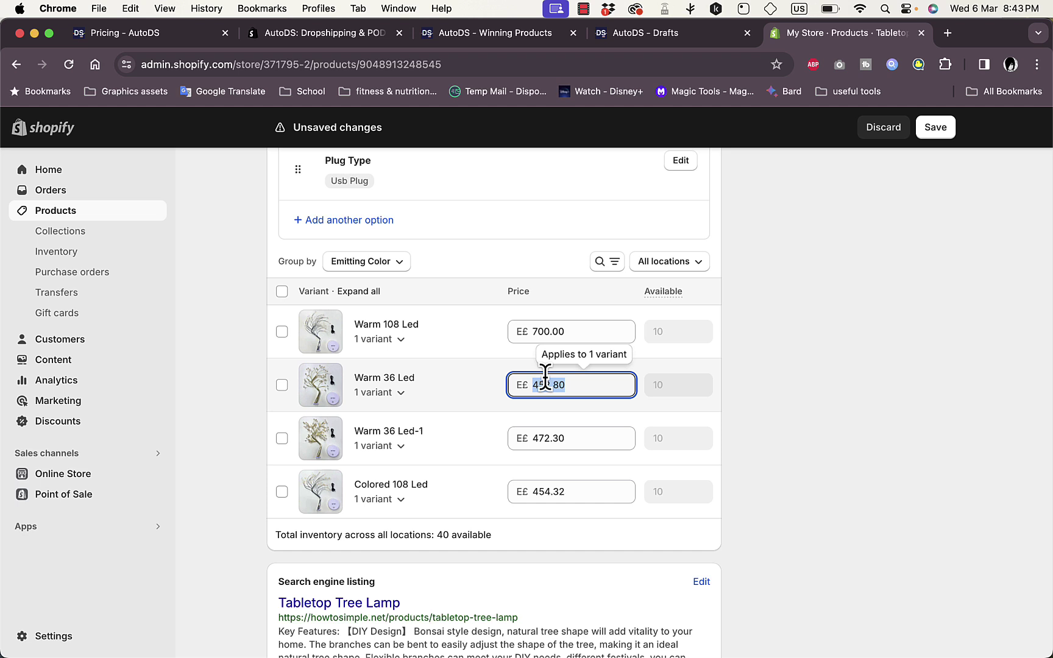
pyautogui.write('700')
pyautogui.click(546, 430)
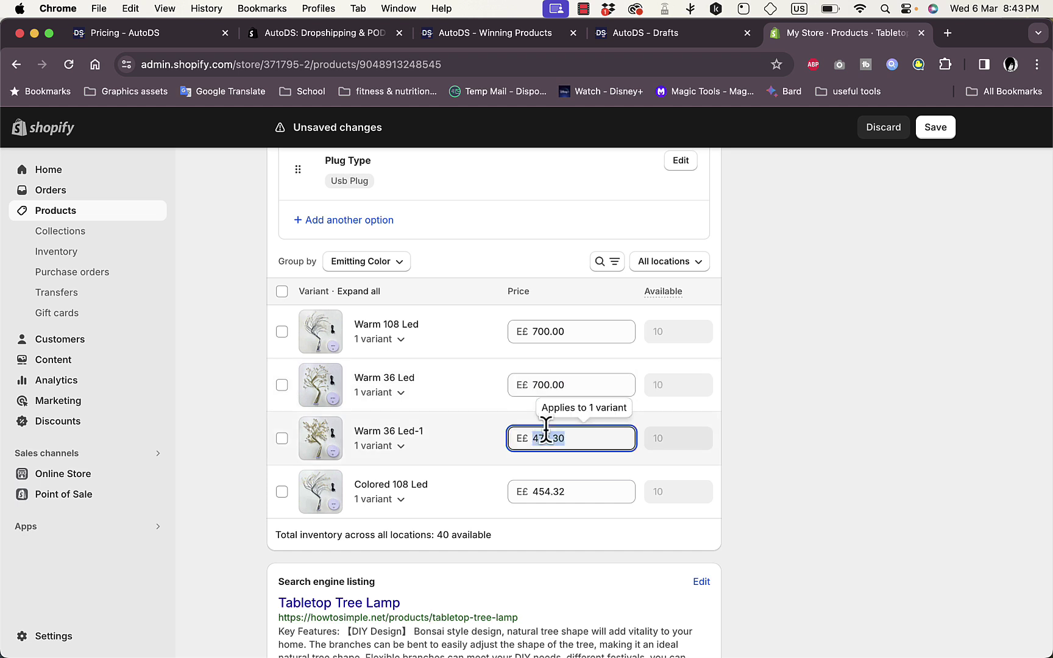
pyautogui.write('700')
pyautogui.click(552, 491)
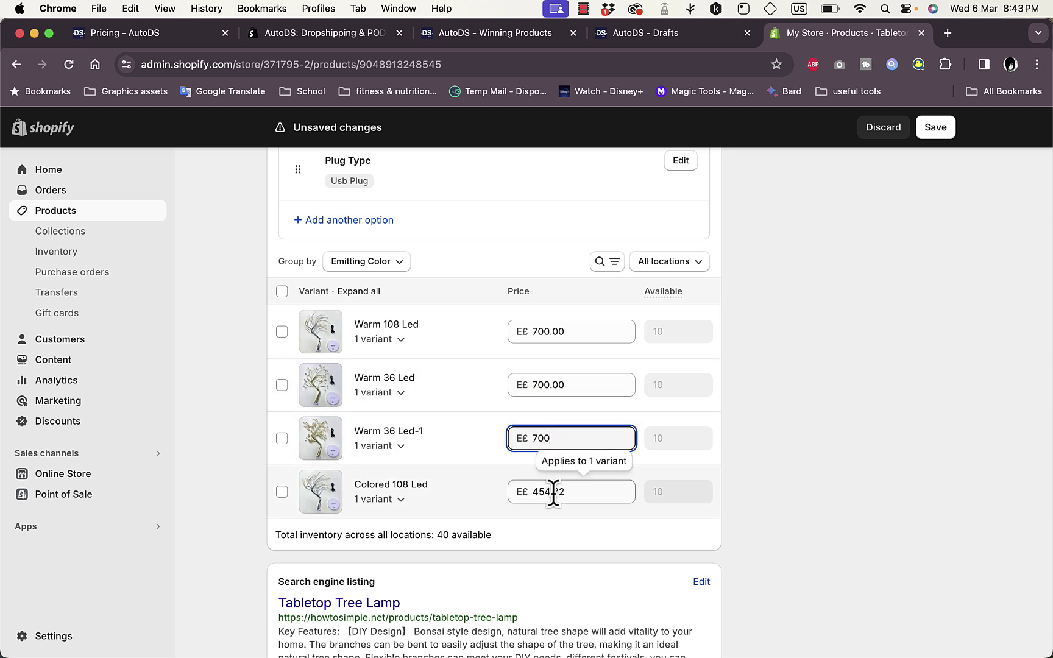
pyautogui.write('700')
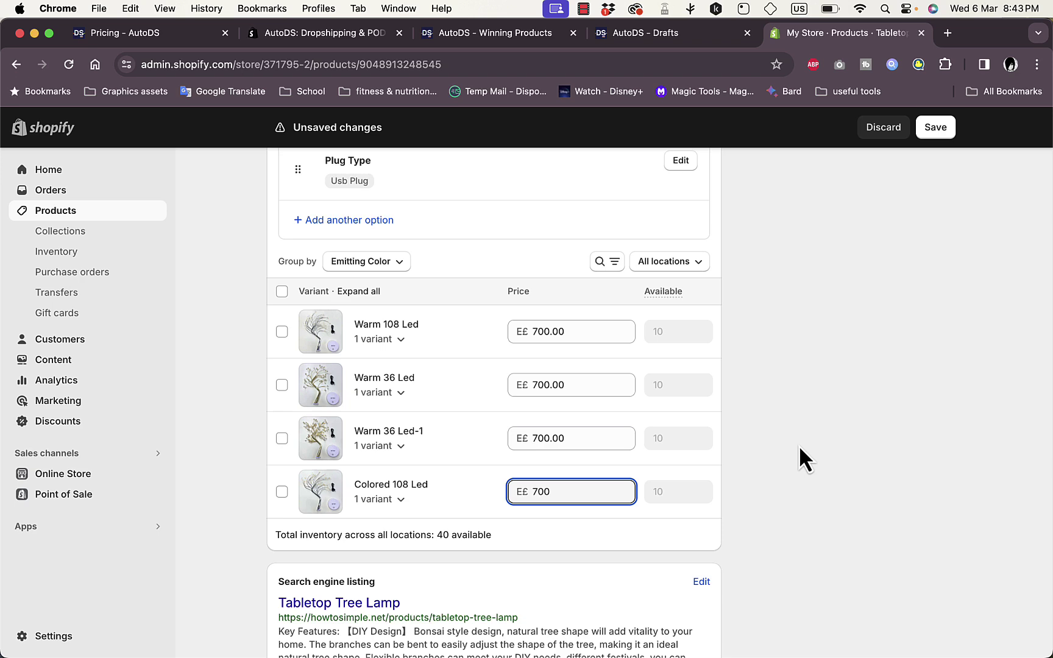
pyautogui.click(891, 206)
# Save the new variant prices and return to the AutoDS drafts page
pyautogui.click(935, 131)
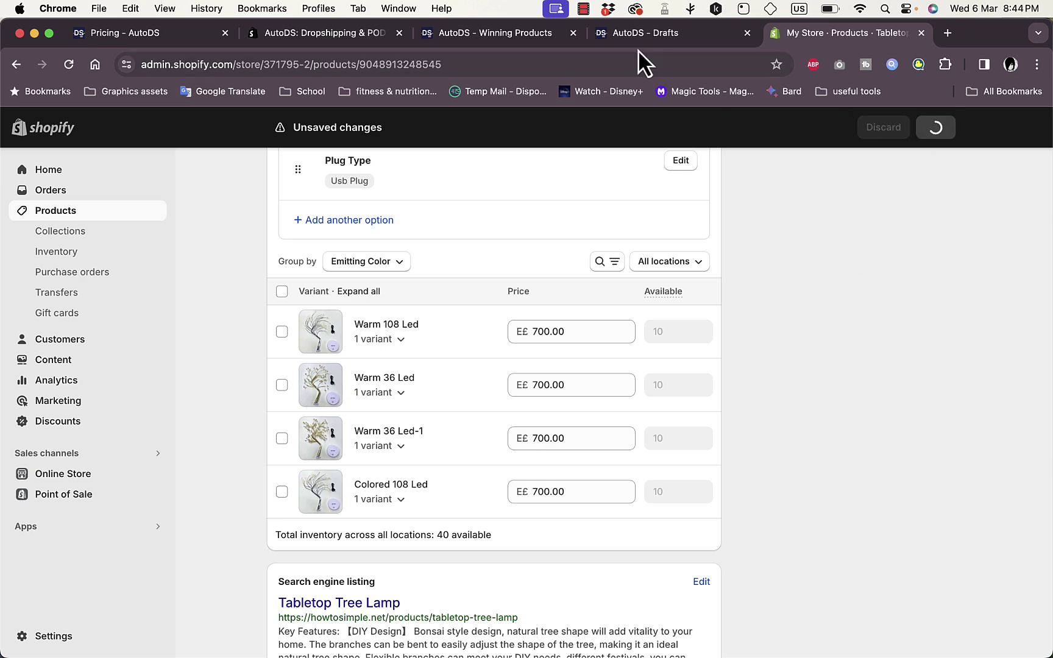
pyautogui.click(520, 42)
pyautogui.click(624, 35)
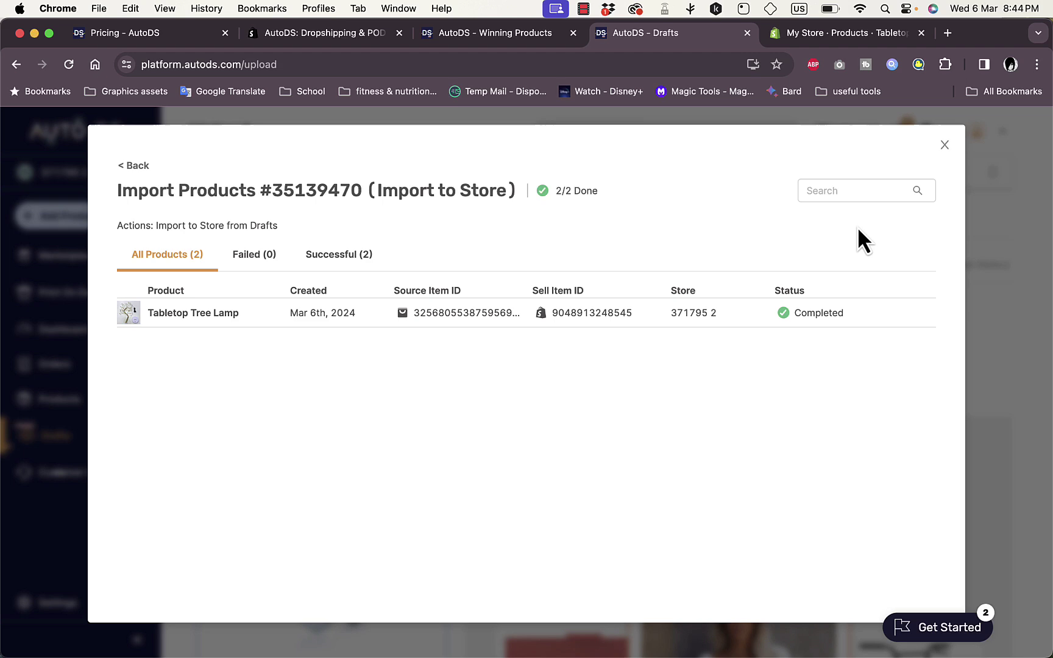
# Close the import details and inspect the Tabletop Tree Lamp row in the AutoDS Products table
pyautogui.click(944, 145)
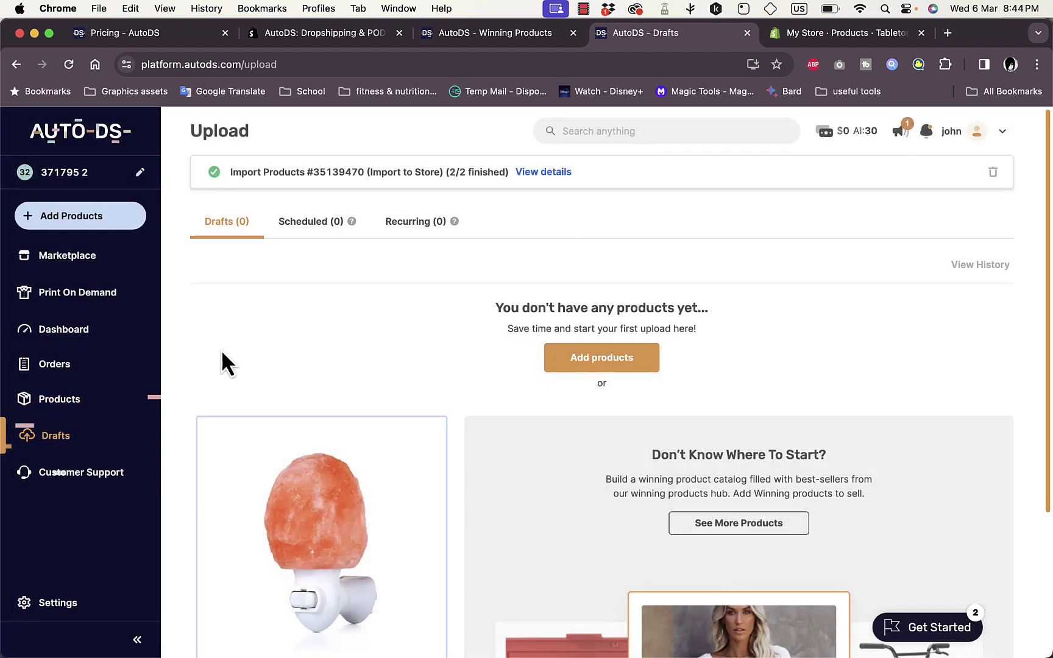
pyautogui.click(62, 400)
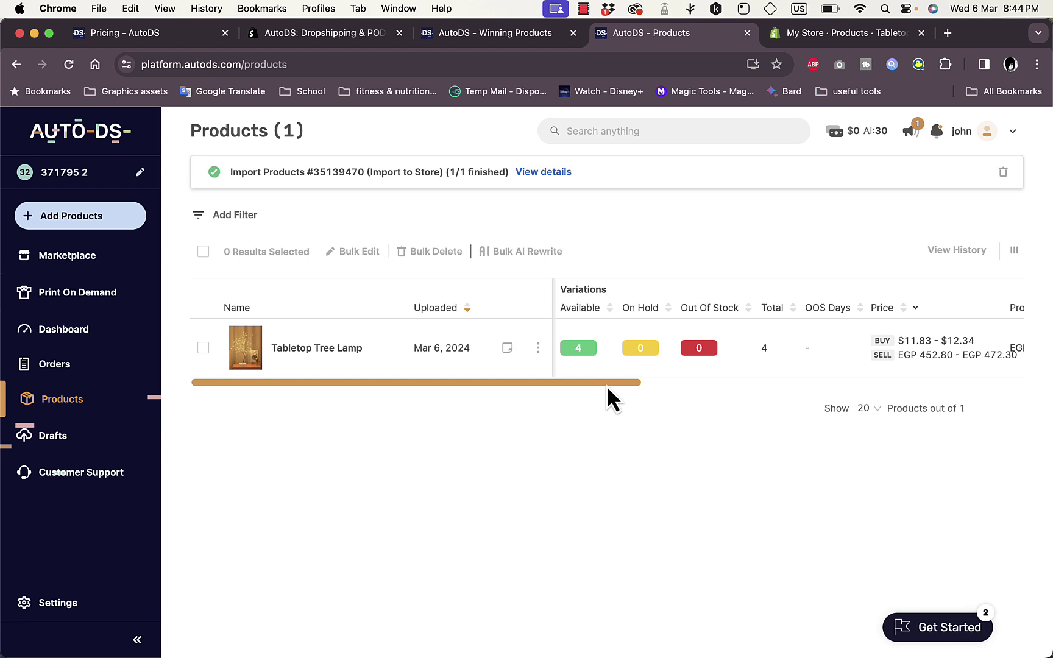
pyautogui.moveTo(606, 385); pyautogui.dragTo(564, 419)
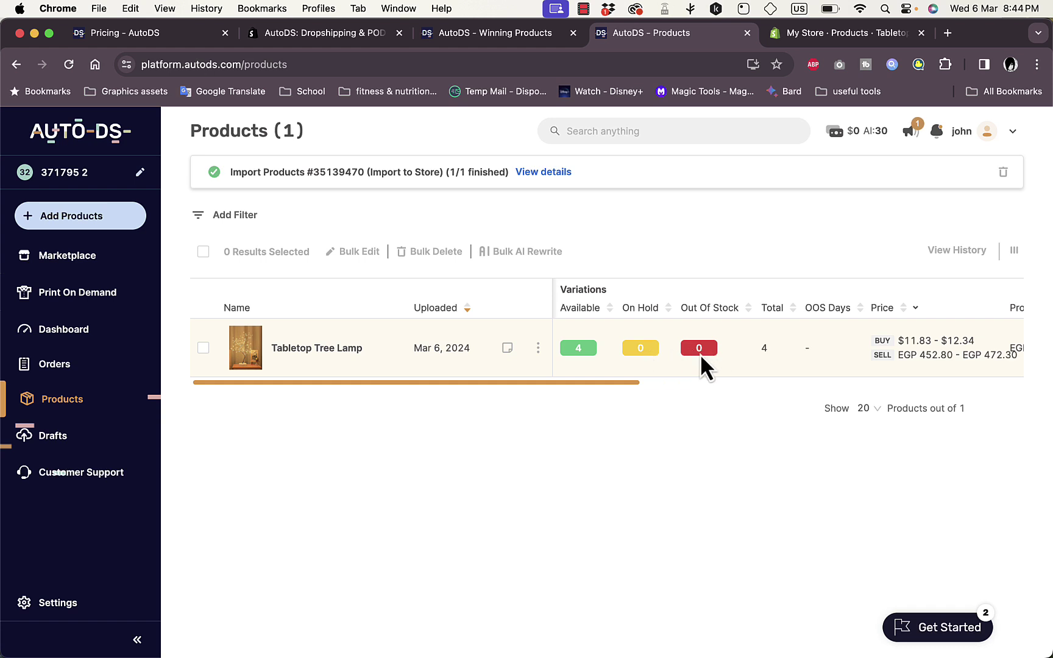
pyautogui.moveTo(611, 382); pyautogui.dragTo(738, 384)
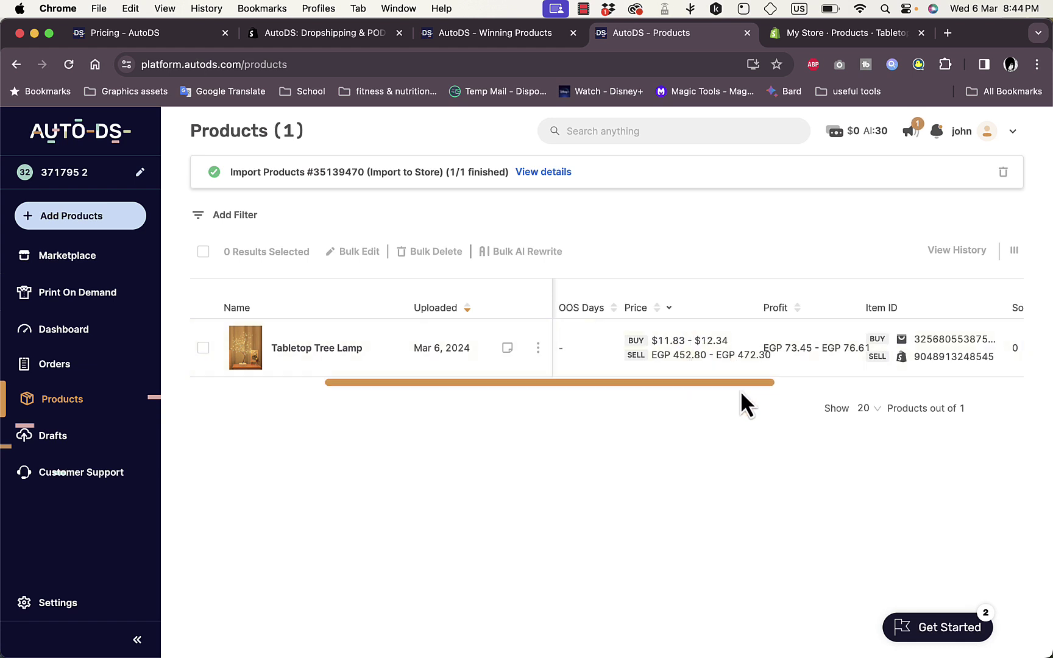
pyautogui.moveTo(740, 384); pyautogui.dragTo(546, 386)
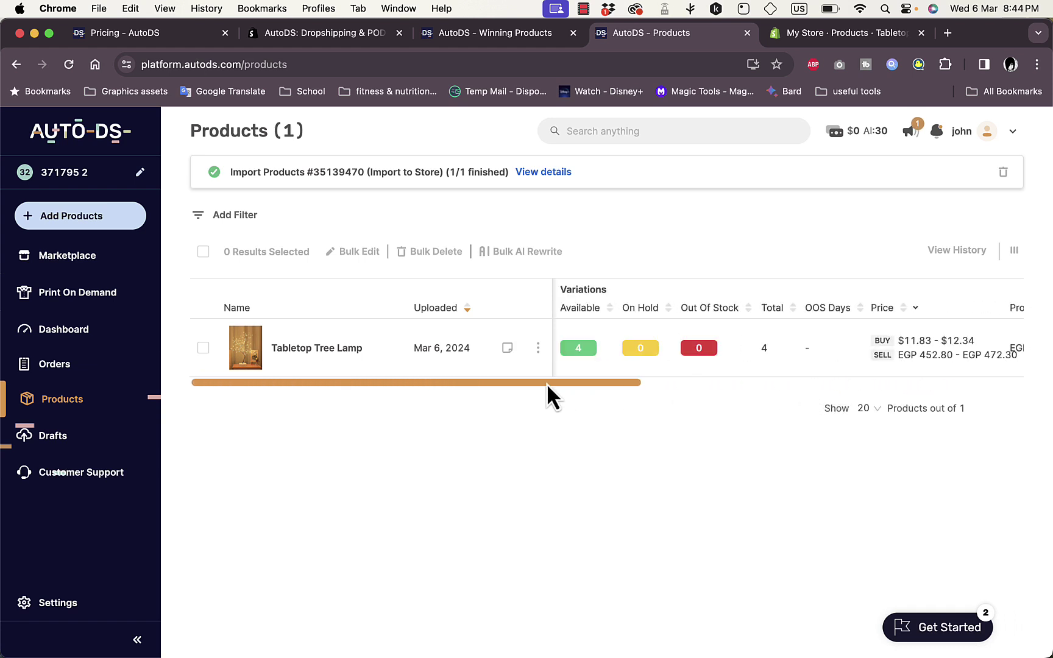